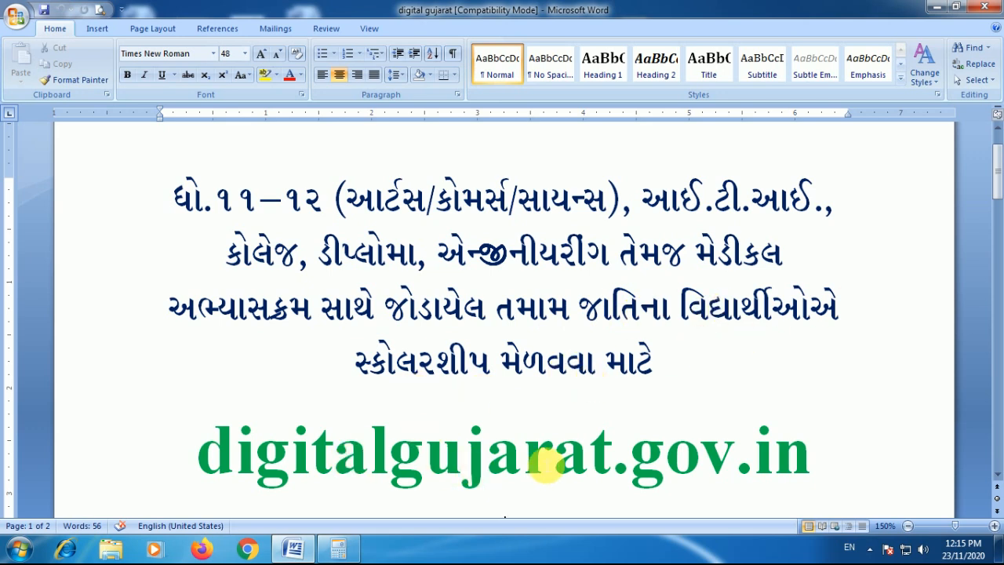
Scroll the Word document to the page listing Mobile Number, E-Mail Id and certificate requirements.
scroll(547, 464, "down", 10)
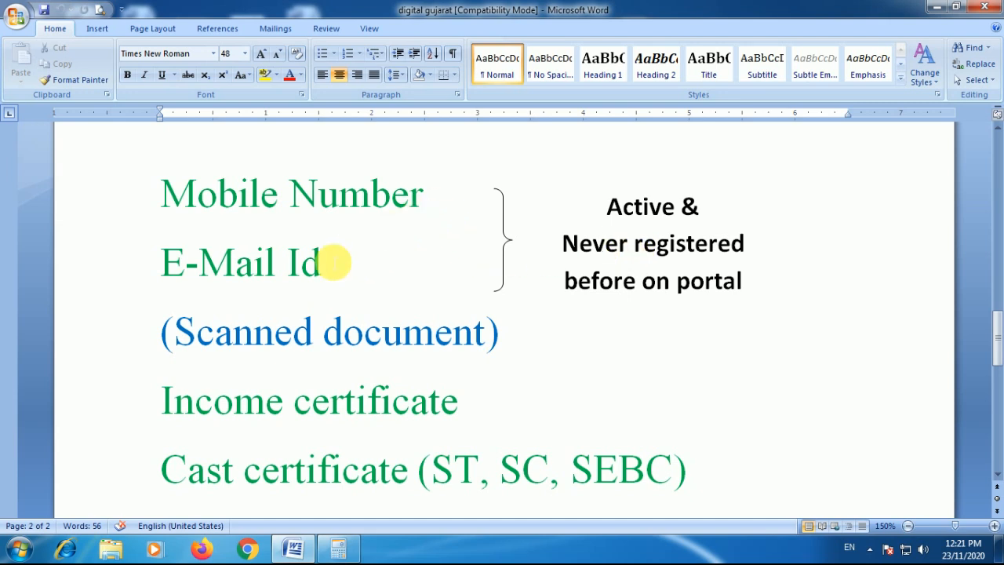
Correct 'Cast' to 'Caste certificate (ST, SC, SEBC)' and review the document list down to Photo.
scroll(594, 249, "down", 4)
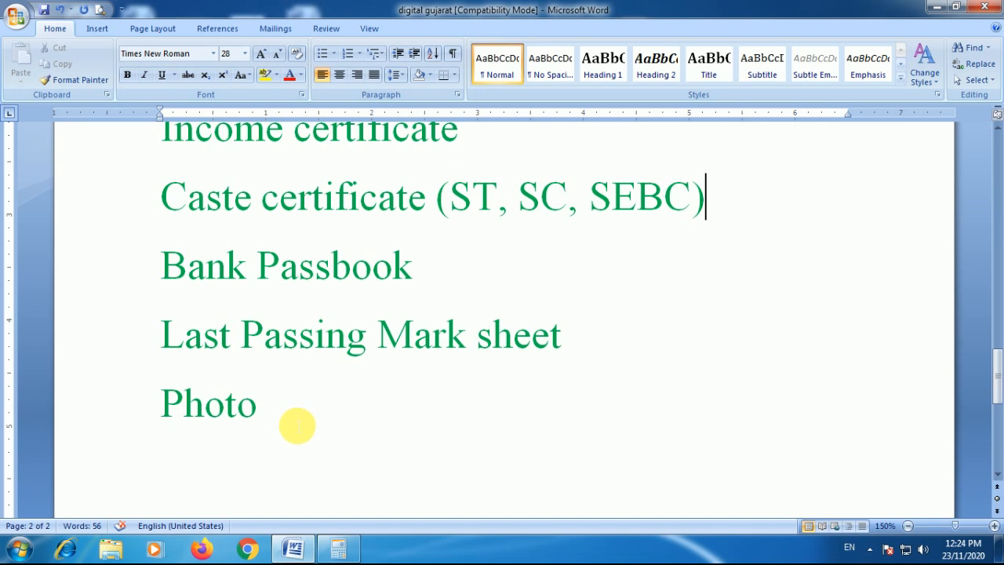
scroll(549, 322, "up", 10)
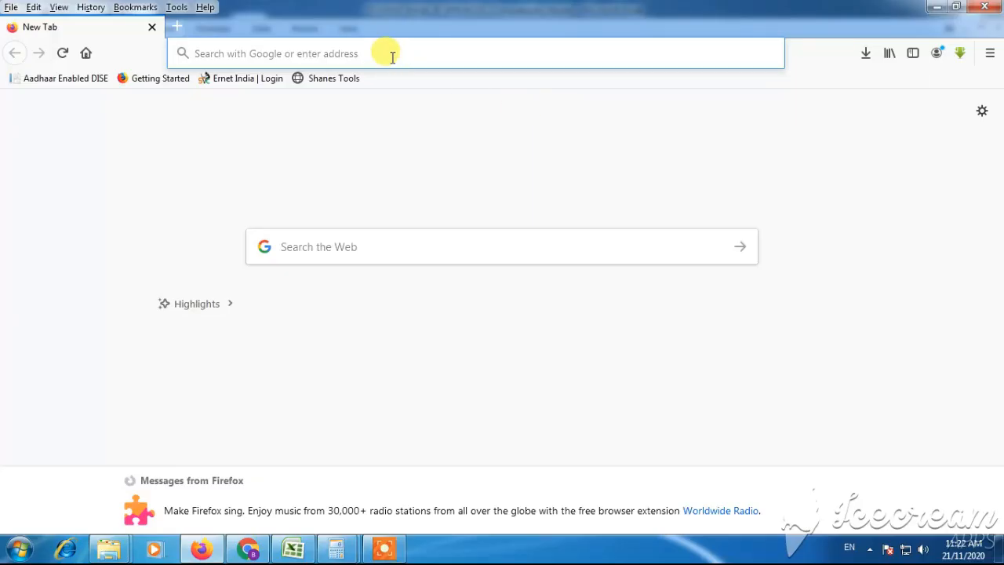
Go to digitalgujarat.gov.in in a new Firefox tab.
type("digitalgujarat.gov.in/")
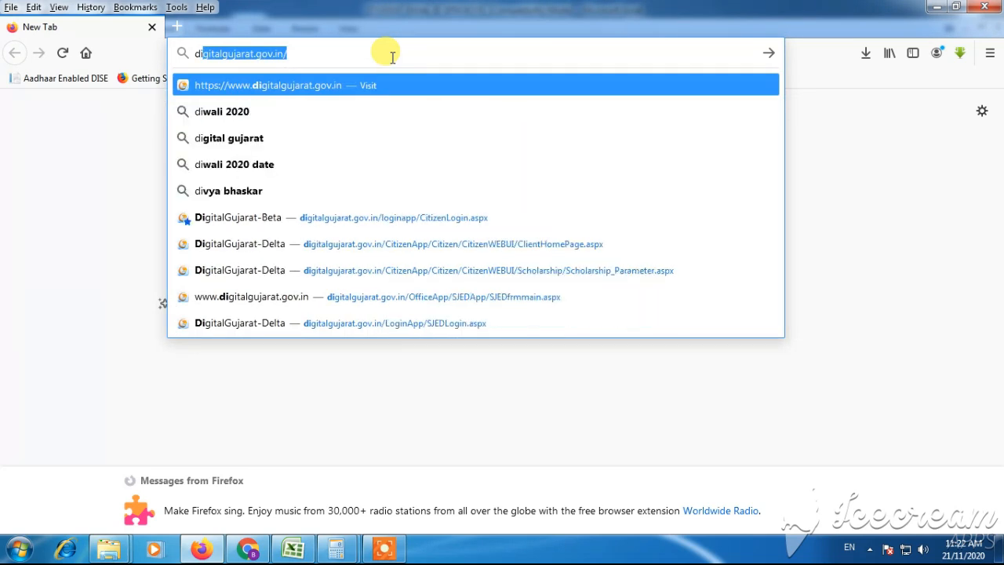
left_click(389, 56)
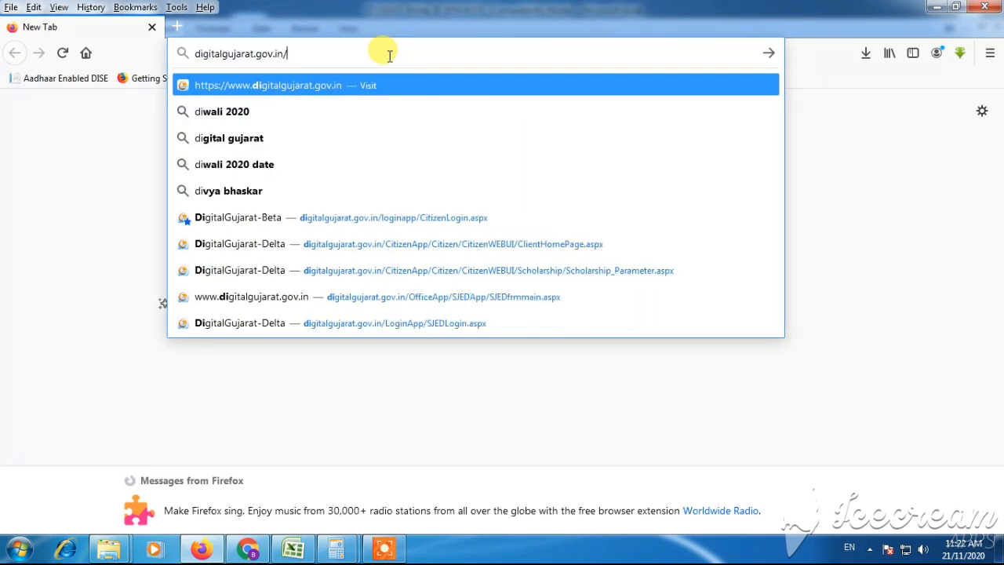
left_click(764, 53)
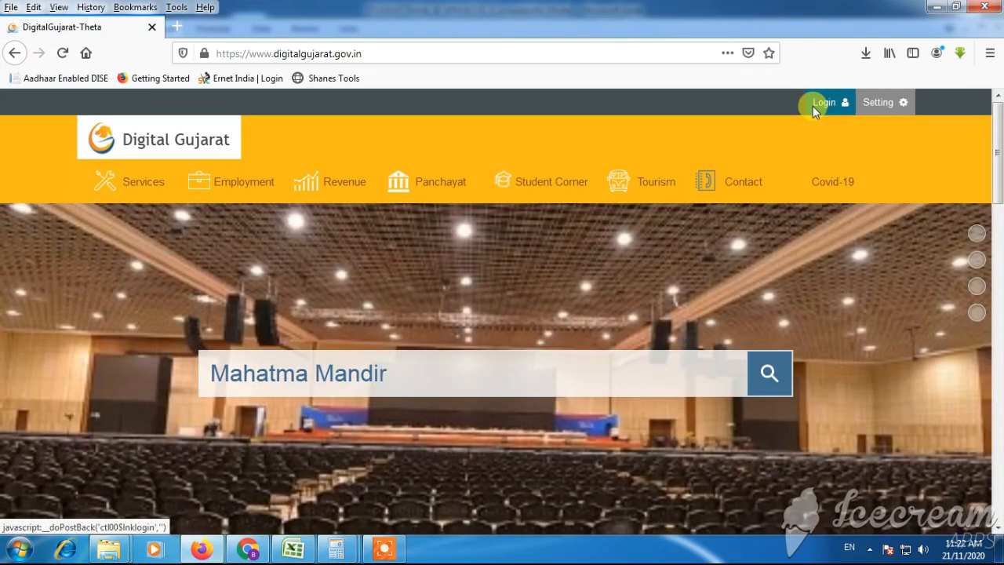
From the citizen Login page, choose 'Click For New Registration (Citizen)'.
left_click(826, 113)
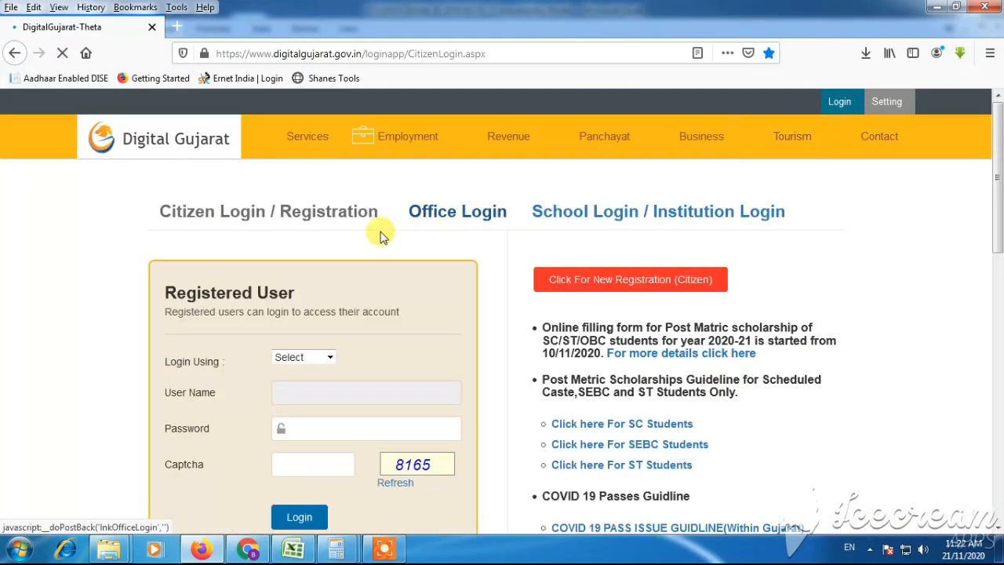
scroll(998, 157, "down", 3)
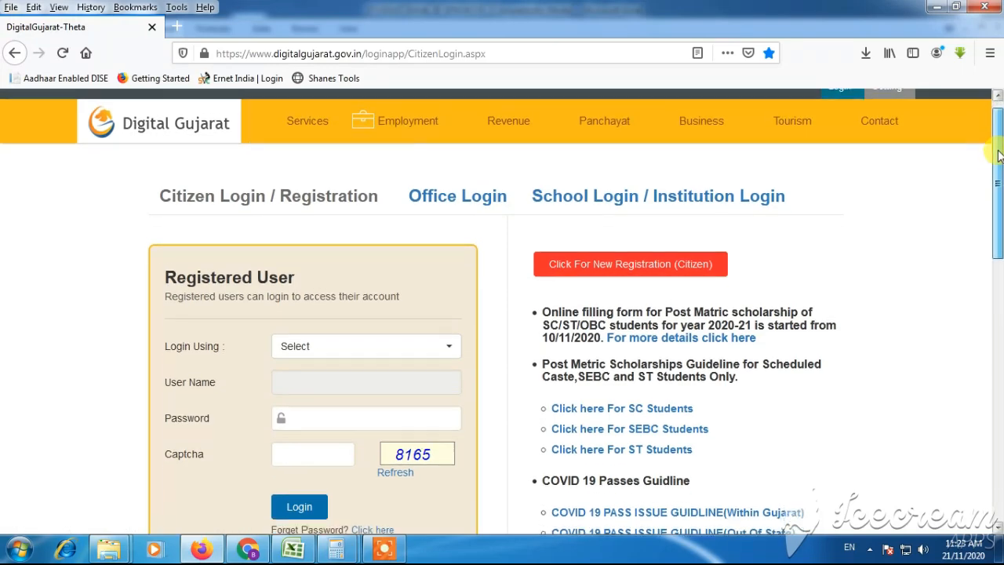
scroll(999, 176, "up", 3)
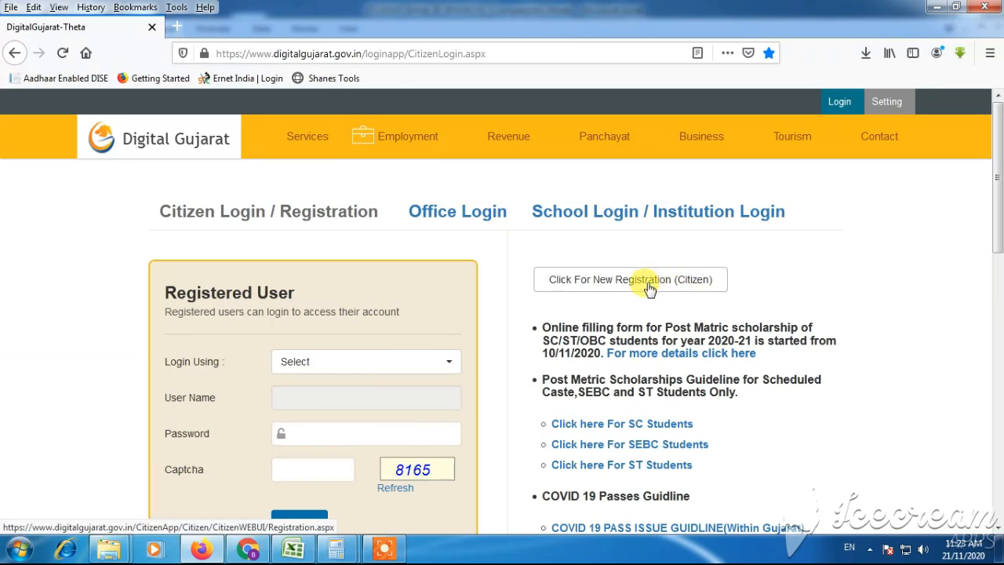
left_click(650, 289)
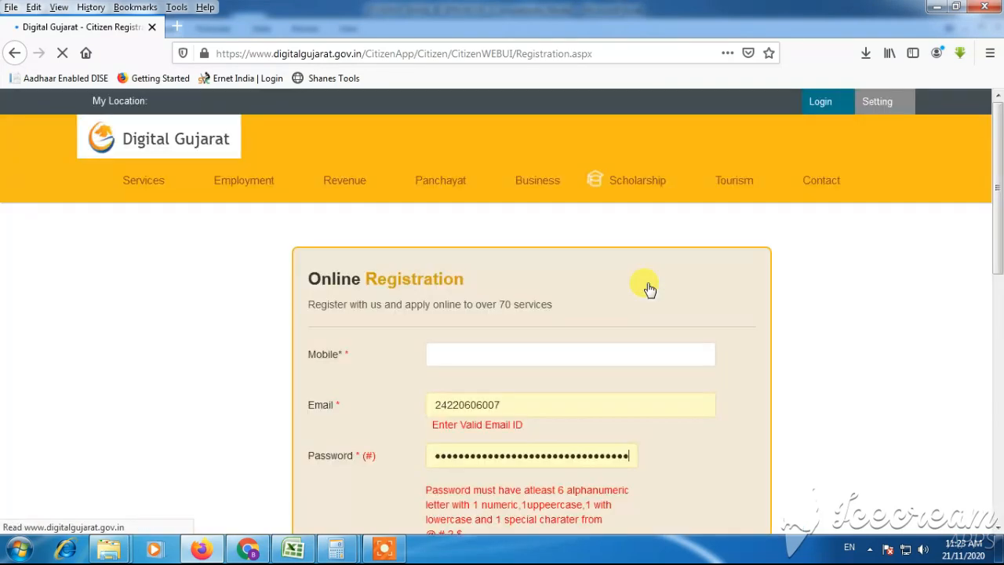
Fill in the mobile number, e-mail, password, retyped password and captcha, then Save the registration.
scroll(834, 288, "down", 4)
scroll(832, 284, "down", 2)
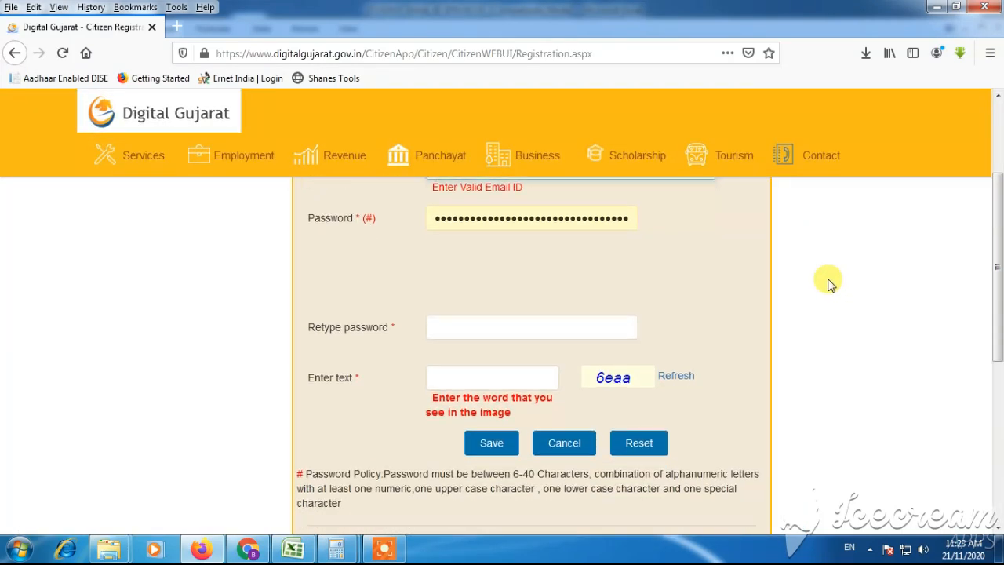
scroll(829, 283, "up", 6)
left_click(454, 358)
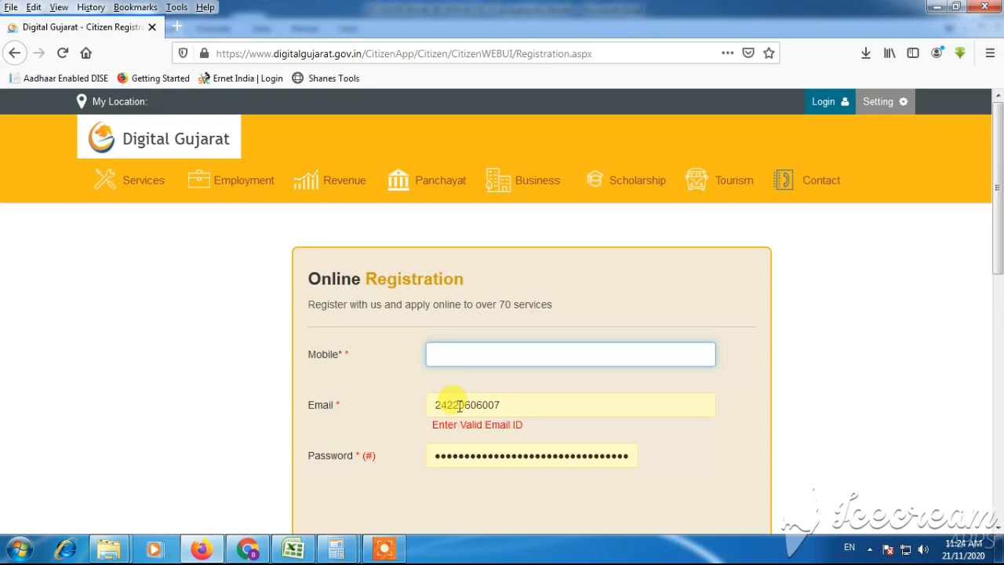
scroll(461, 406, "down", 3)
scroll(470, 262, "up", 3)
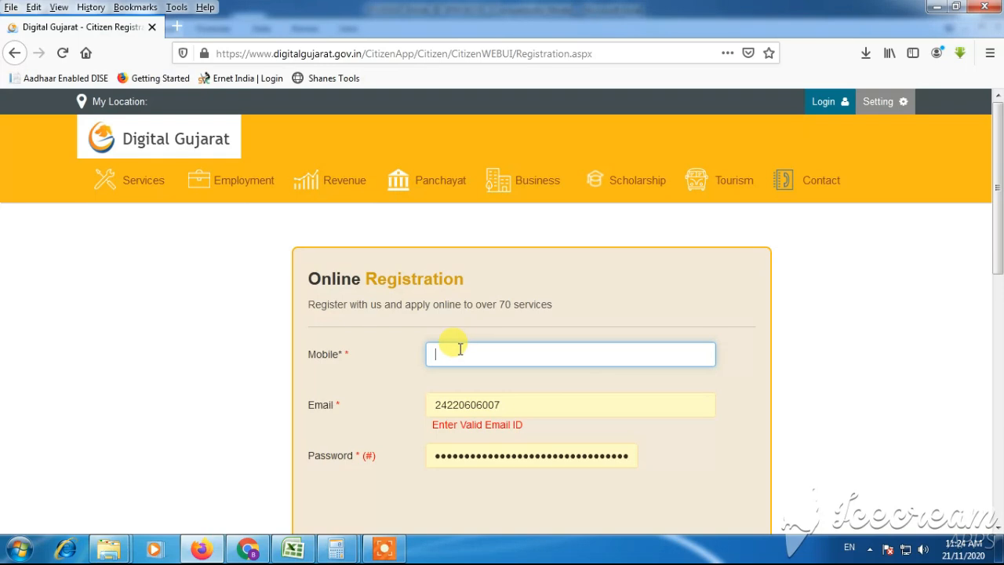
left_click(464, 405)
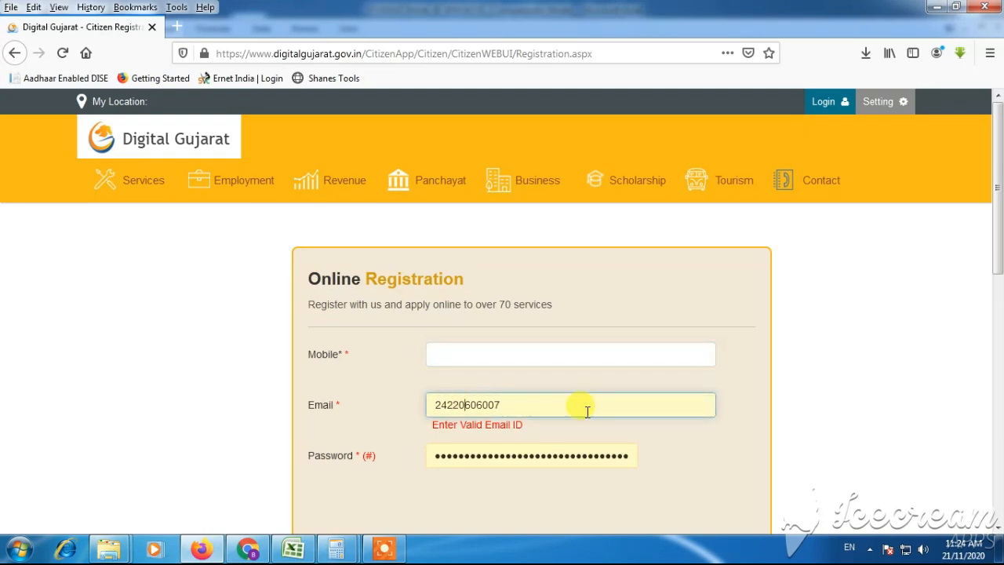
scroll(596, 397, "down", 3)
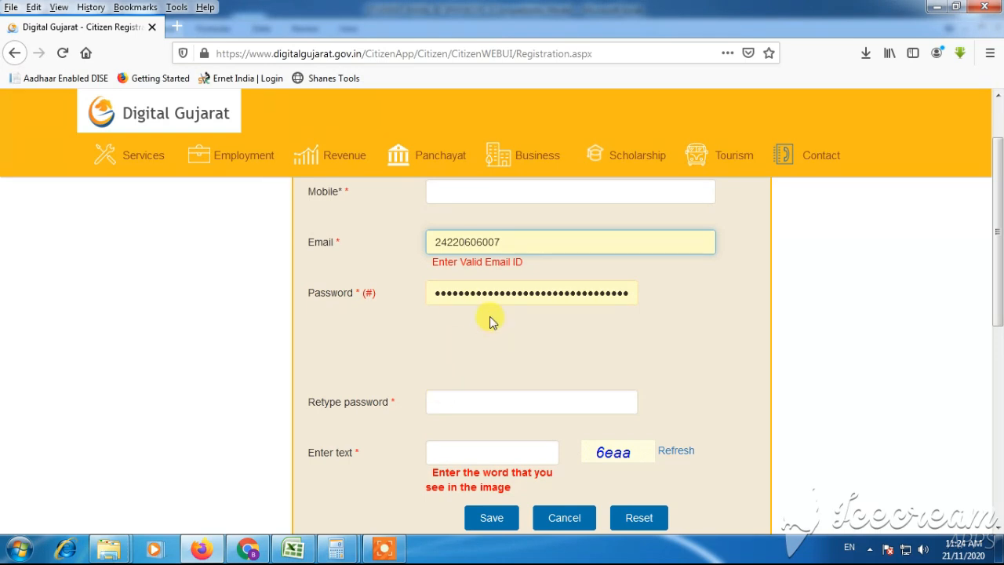
scroll(491, 313, "down", 3)
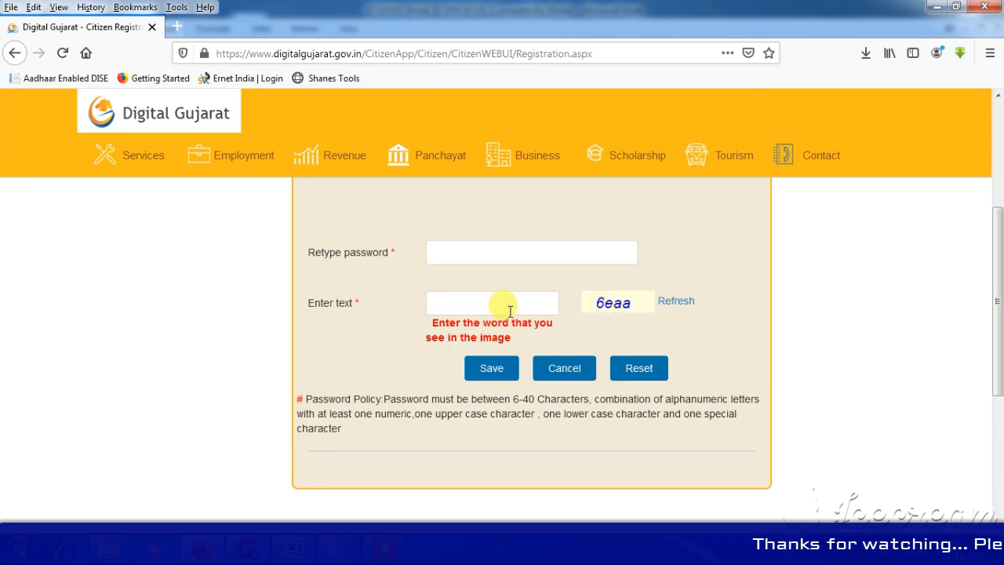
left_click(486, 368)
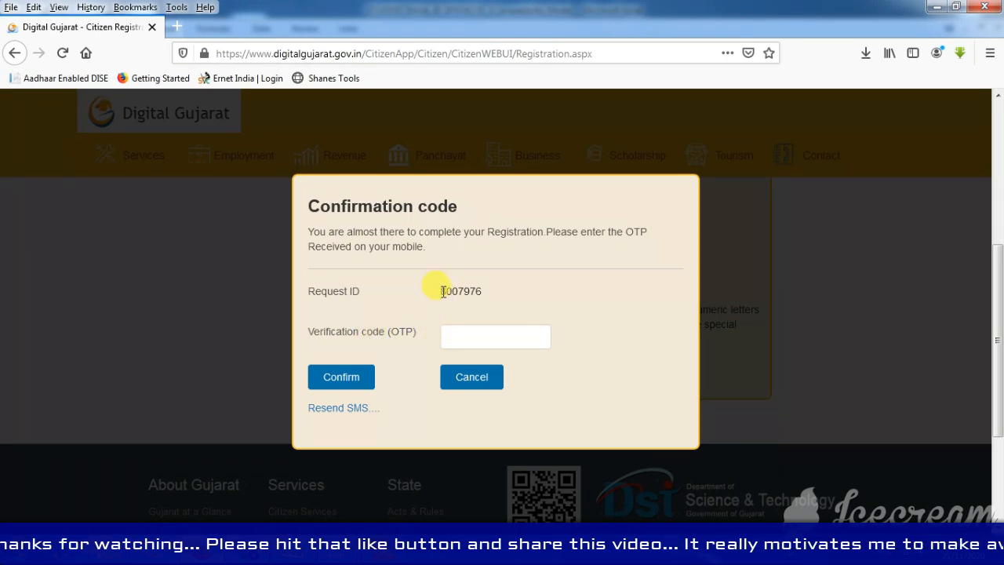
Enter the SMS verification code in the OTP field and confirm it.
left_click(502, 335)
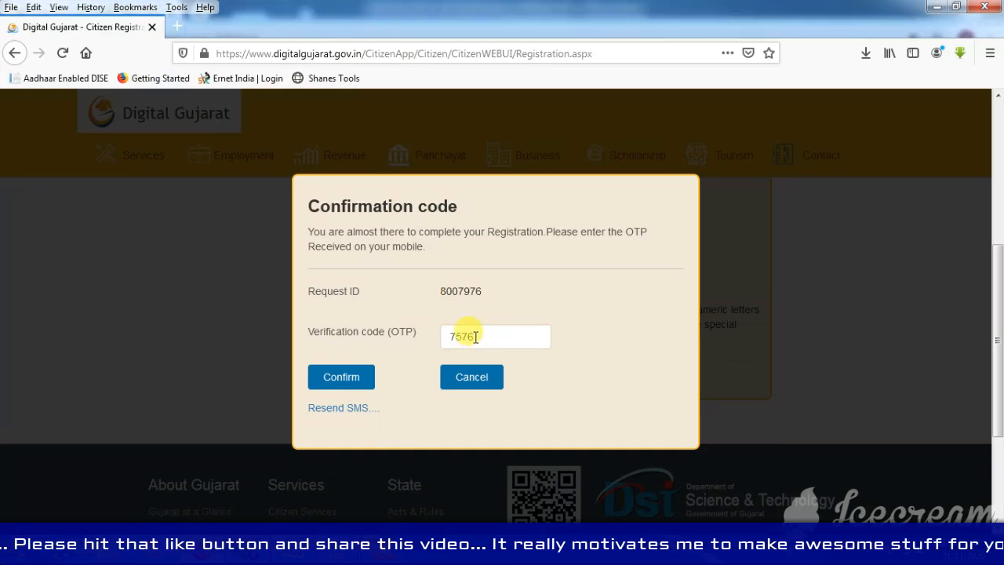
left_click(342, 380)
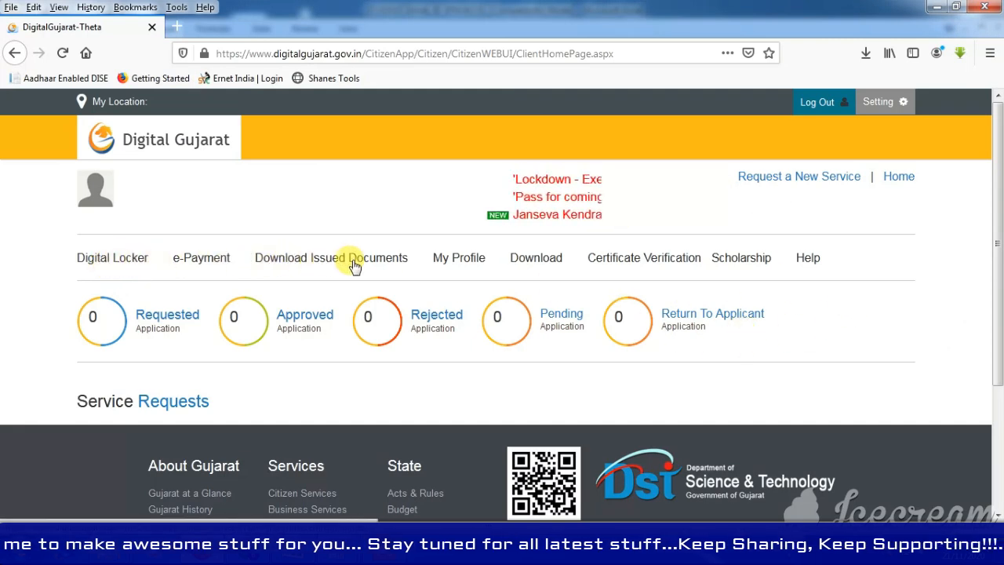
Under Scholarship > Request a New Service, change the financial year to 2020-2021.
left_click(757, 263)
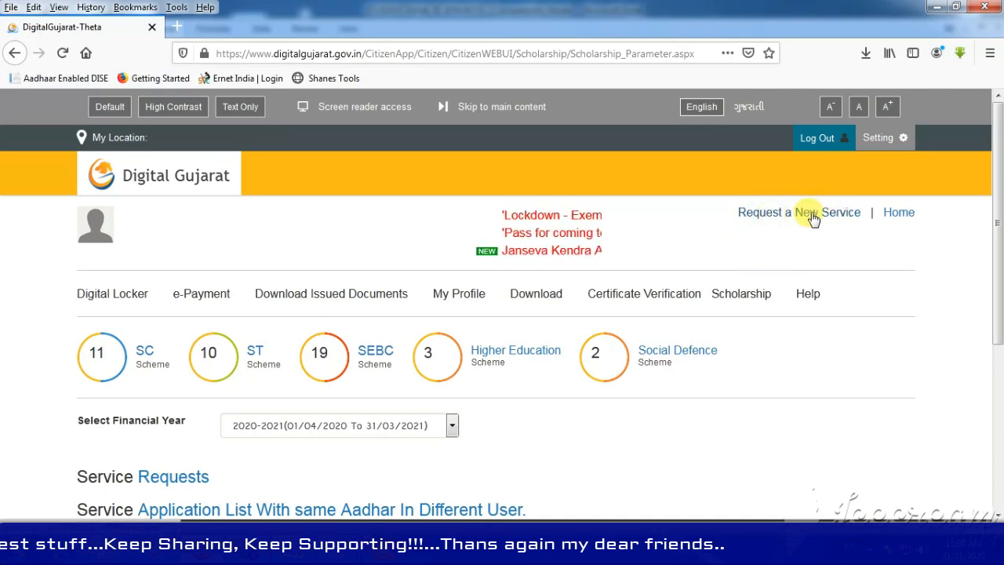
left_click(814, 218)
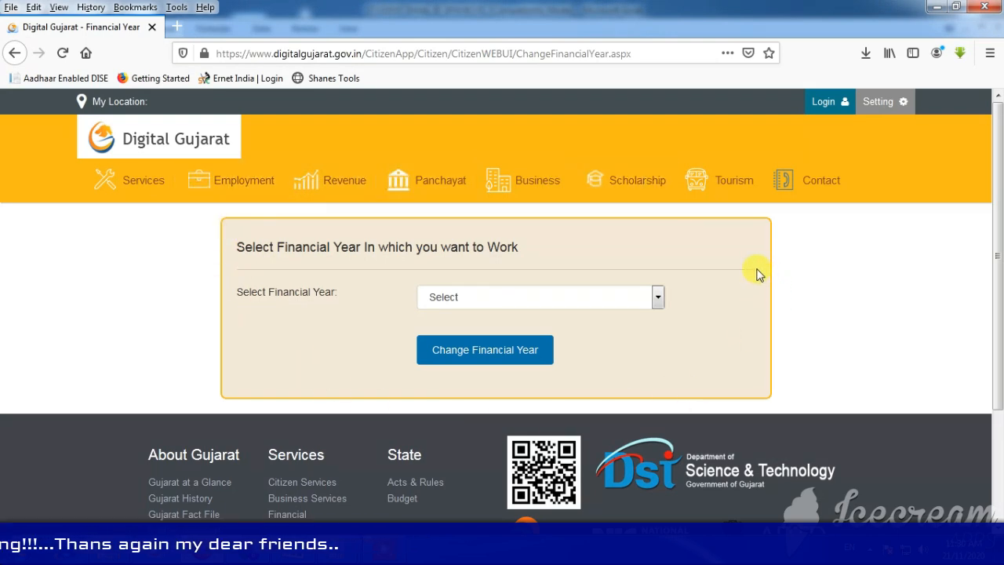
left_click(515, 306)
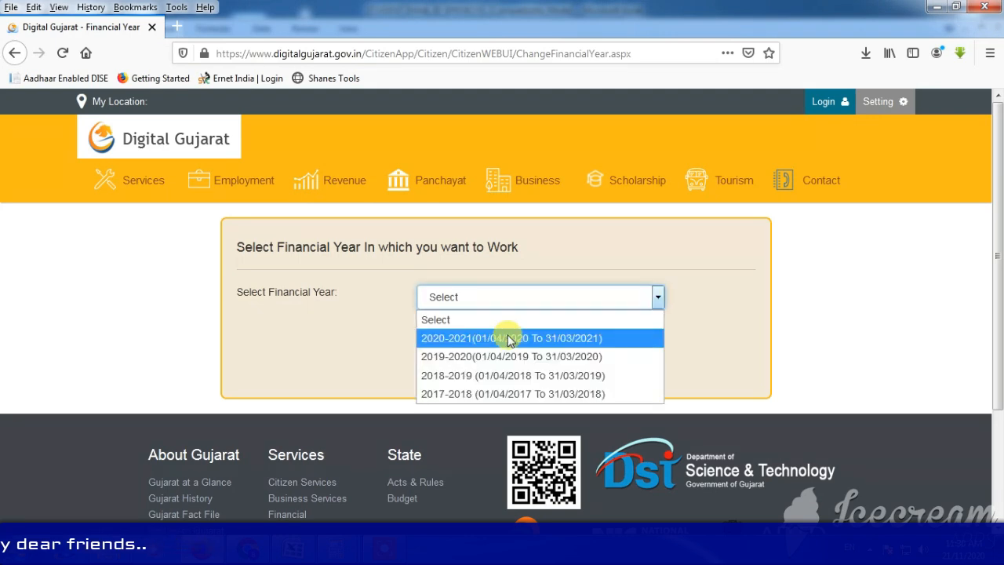
left_click(510, 338)
left_click(548, 353)
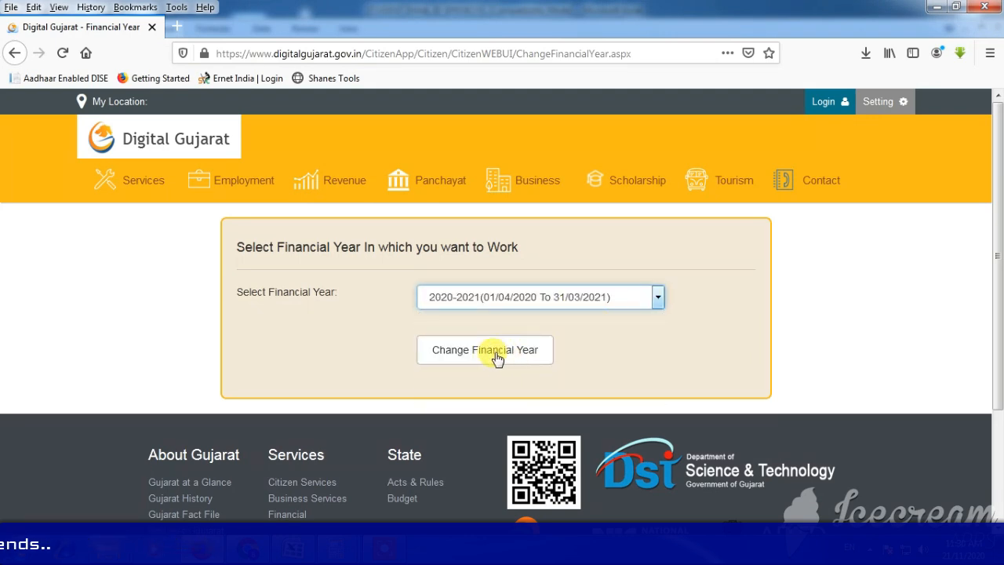
left_click(506, 359)
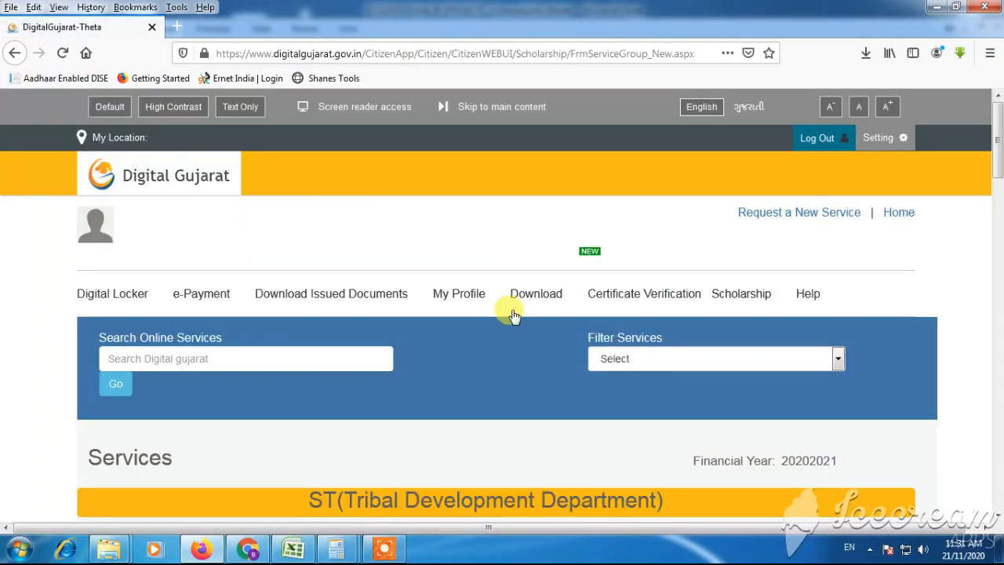
Select the 'Umbrella Scheme for Education of ST Students Post-Matric Scholarship' tile in the ST section.
scroll(499, 237, "down", 6)
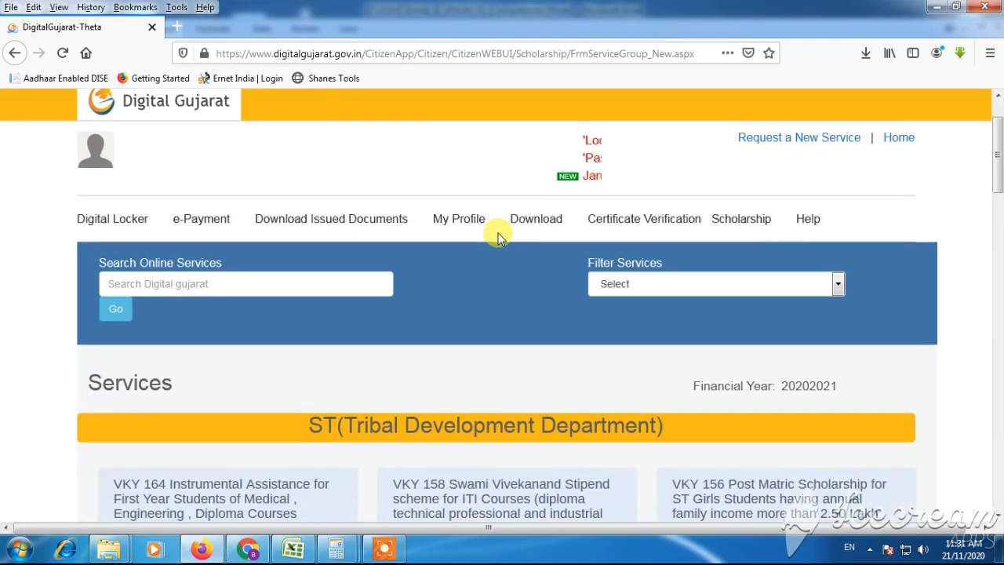
scroll(499, 237, "up", 2)
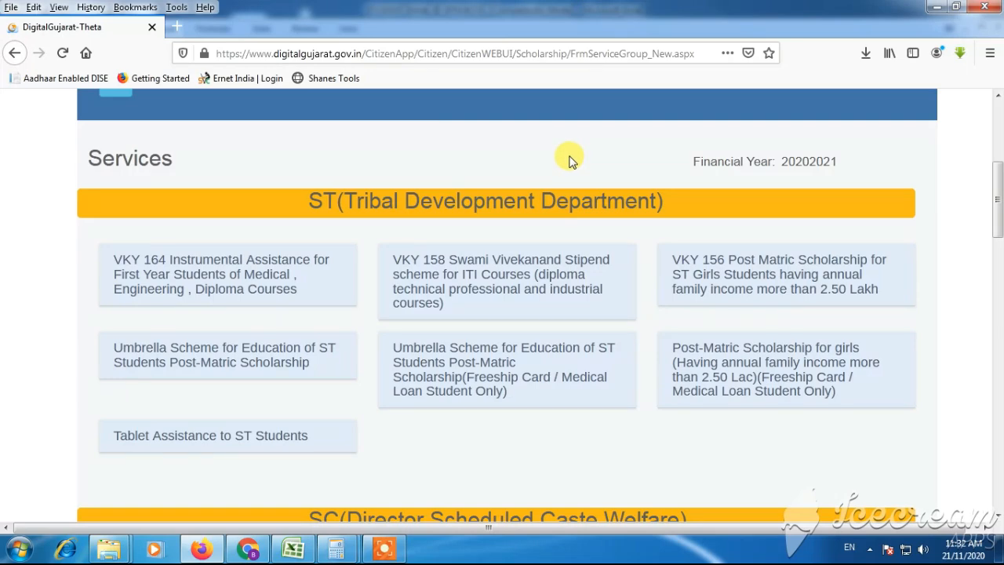
scroll(570, 169, "down", 10)
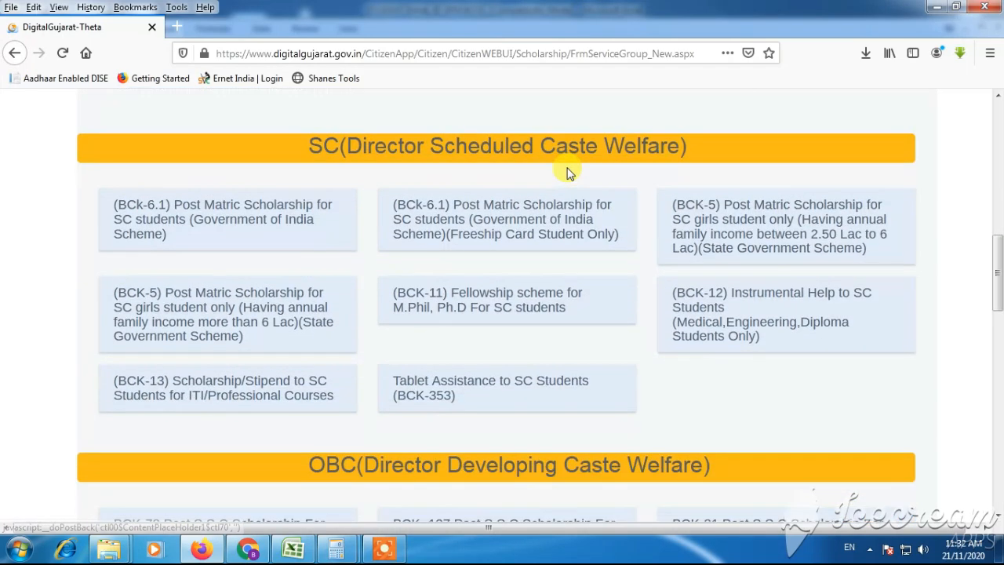
scroll(562, 178, "up", 10)
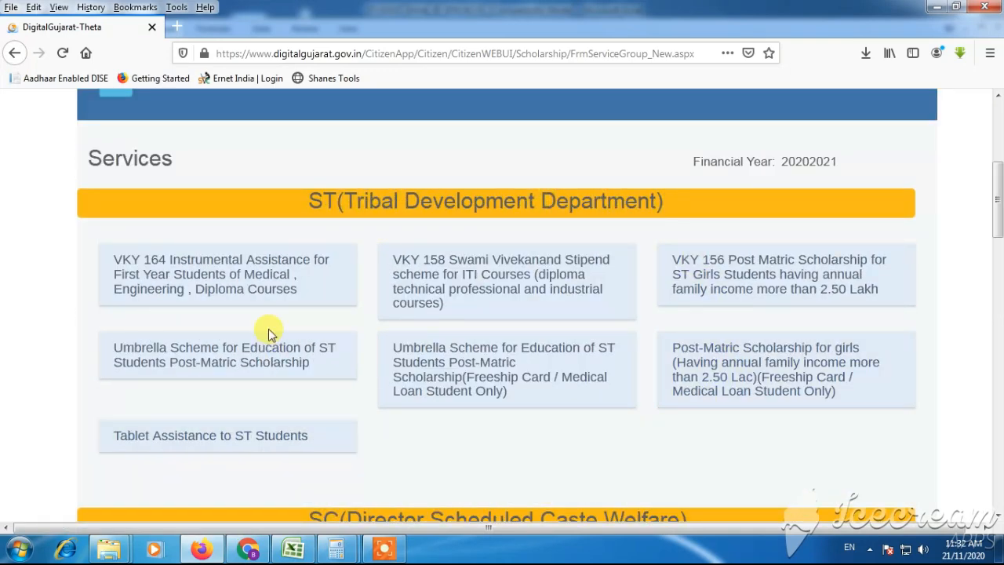
scroll(502, 140, "down", 10)
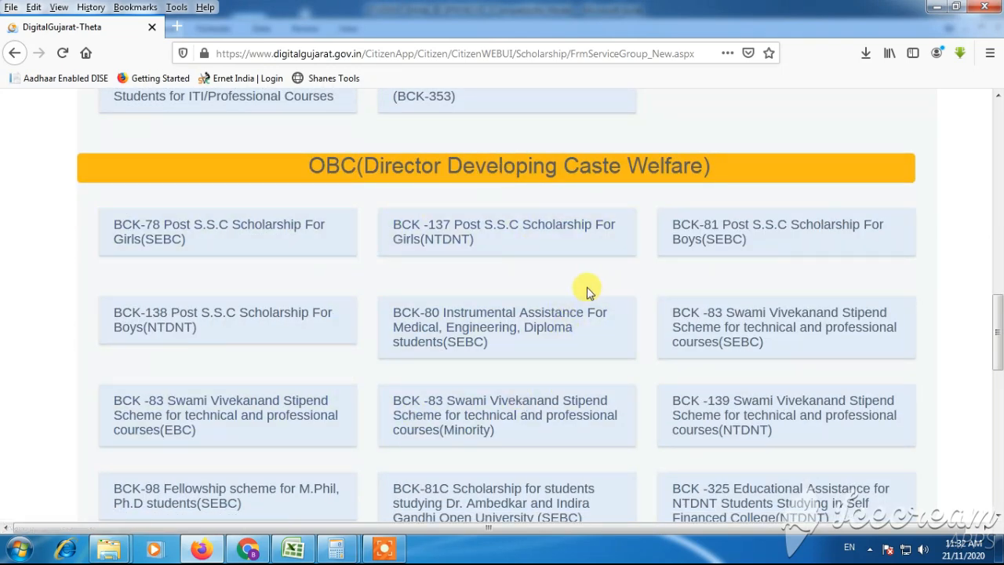
scroll(589, 291, "up", 5)
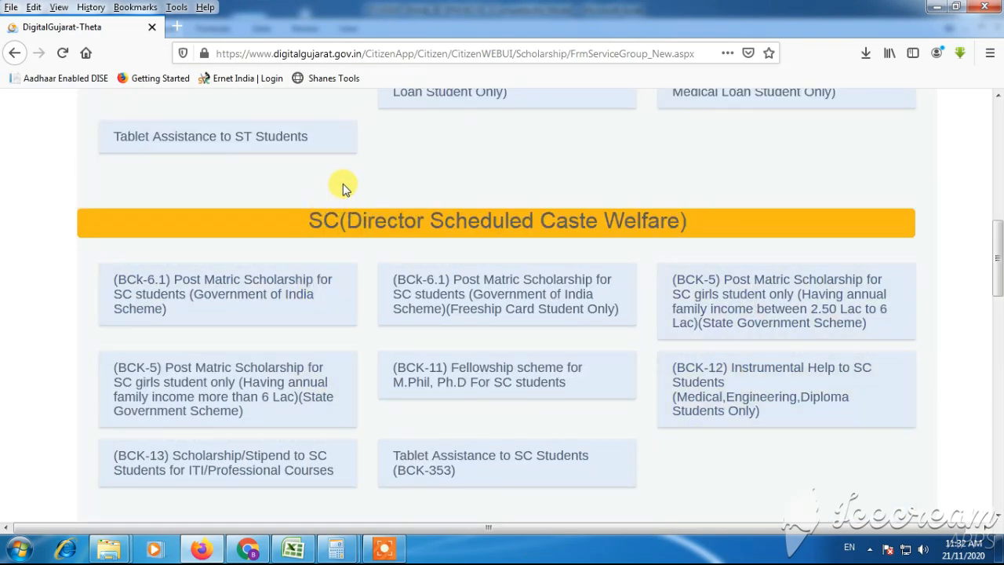
scroll(491, 231, "down", 3)
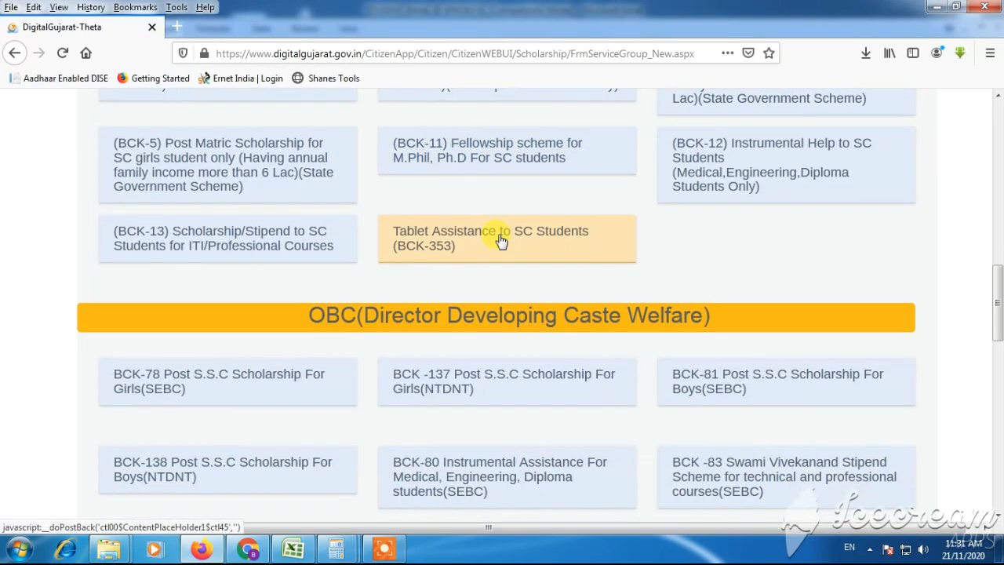
scroll(498, 231, "up", 3)
scroll(498, 235, "up", 3)
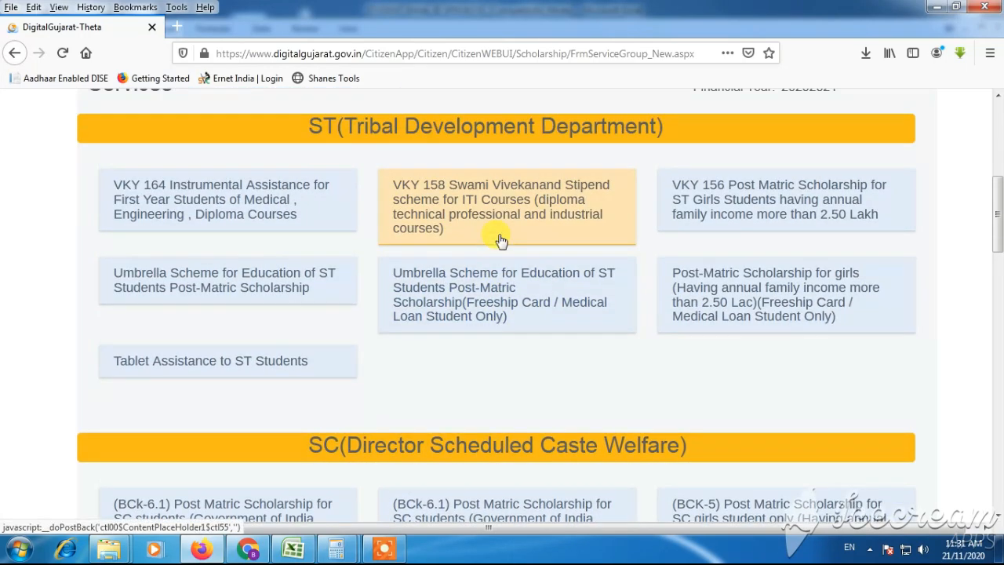
scroll(500, 239, "up", 1)
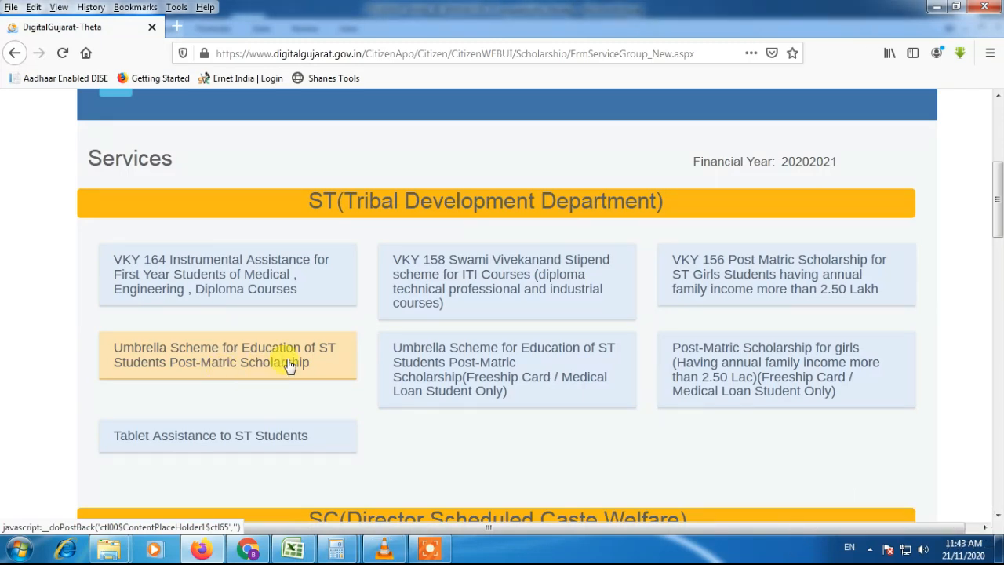
left_click(290, 365)
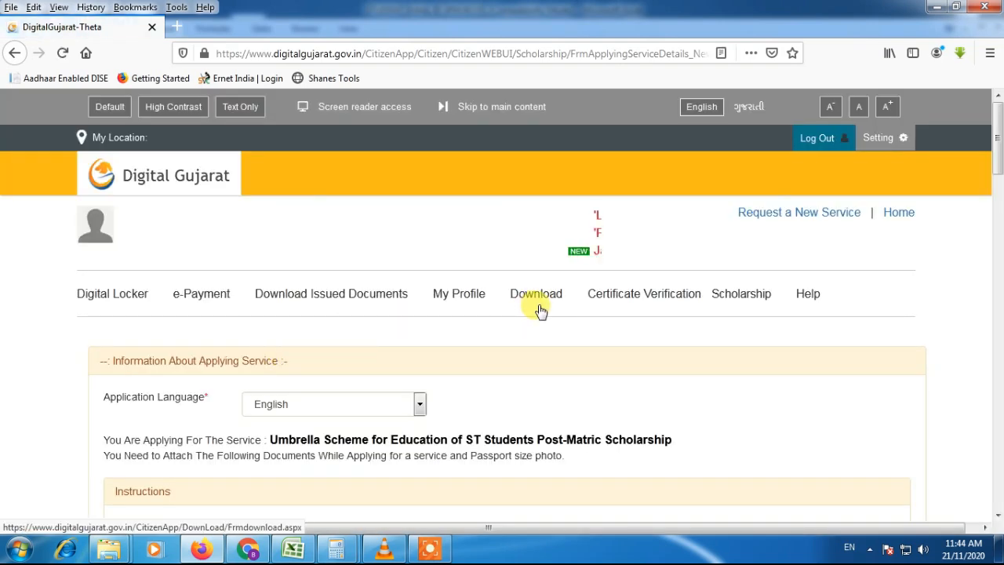
Review the service instructions and required documents, then choose 'Continue To Service'.
scroll(540, 311, "down", 3)
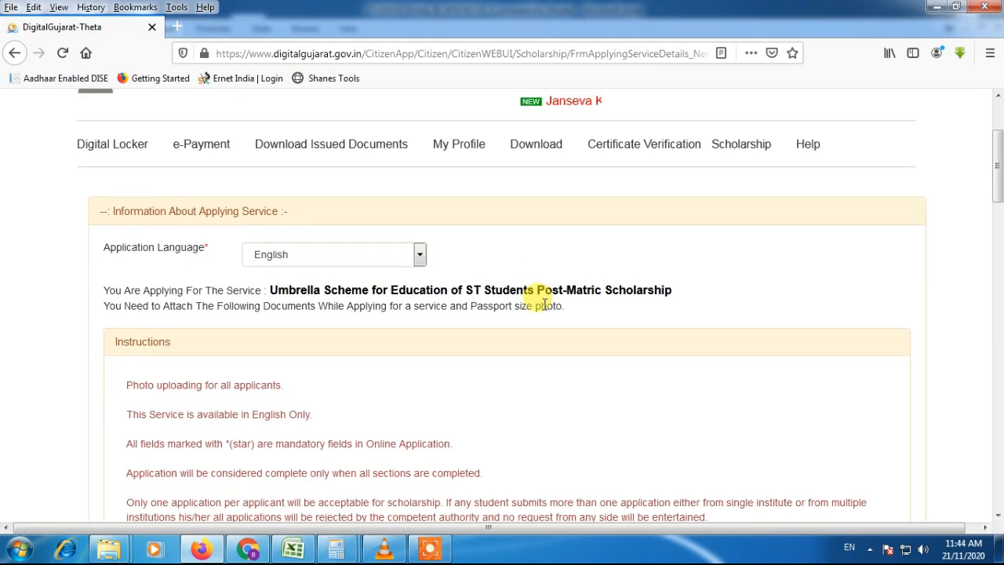
scroll(549, 283, "down", 2)
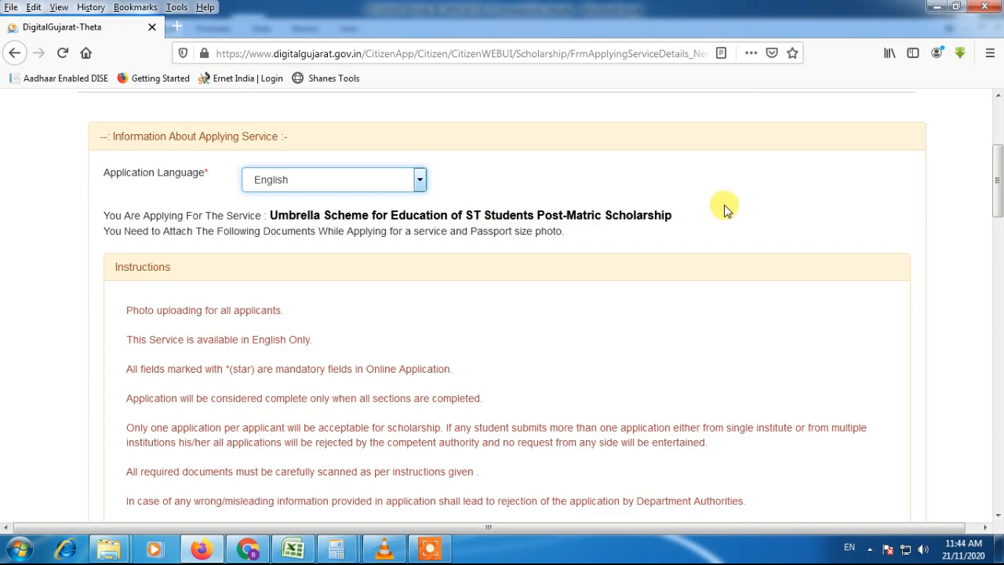
scroll(716, 210, "down", 14)
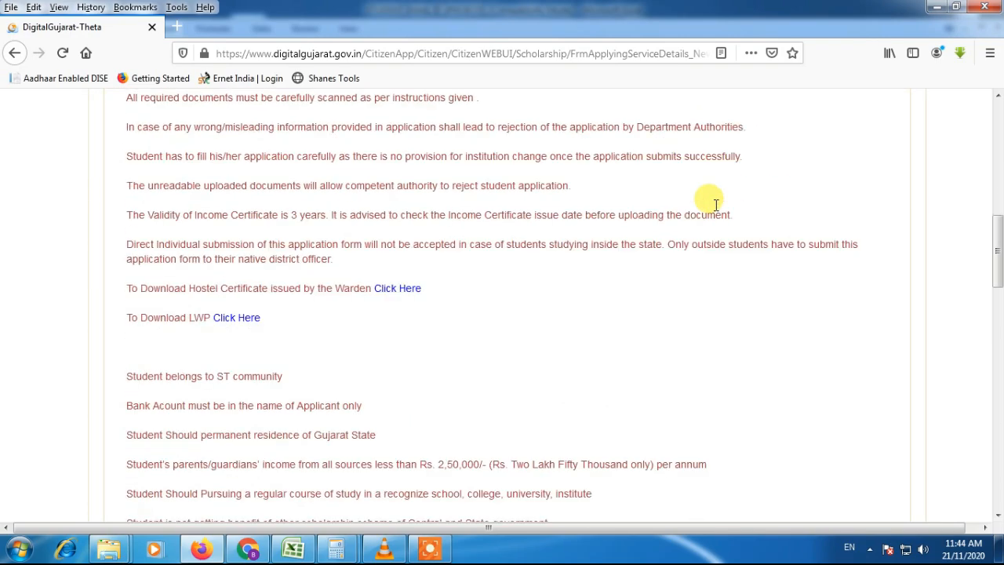
scroll(716, 211, "down", 15)
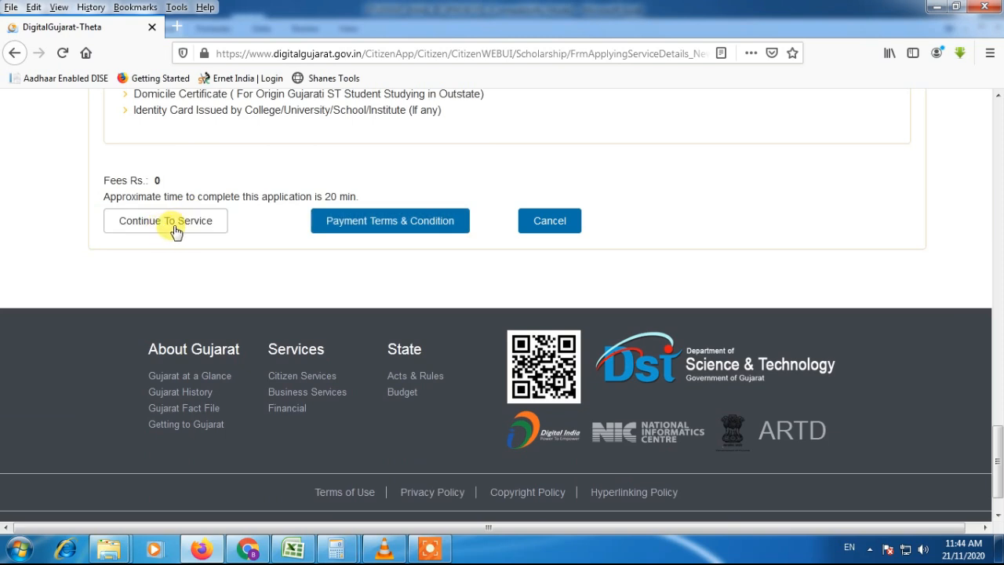
left_click(174, 228)
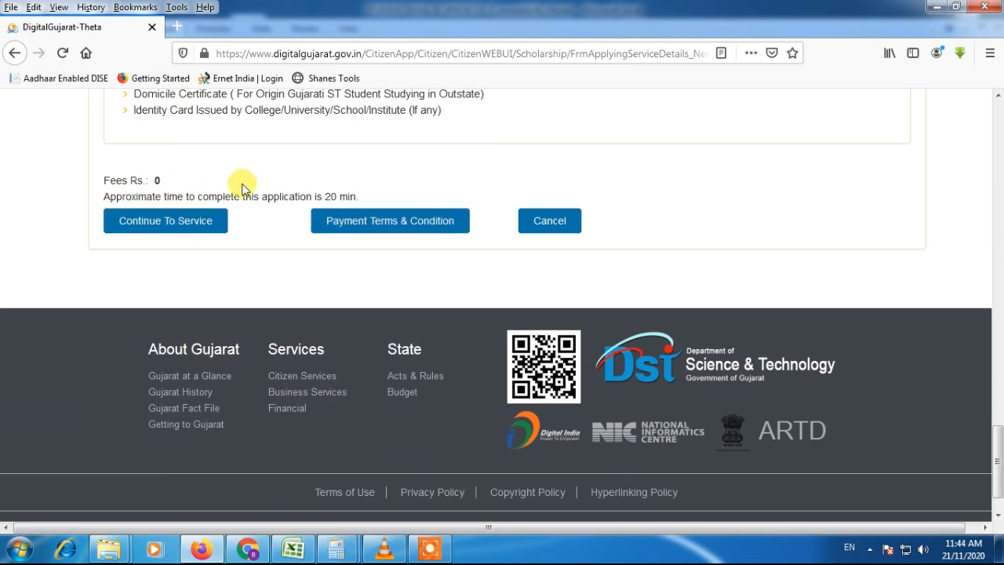
left_click(184, 225)
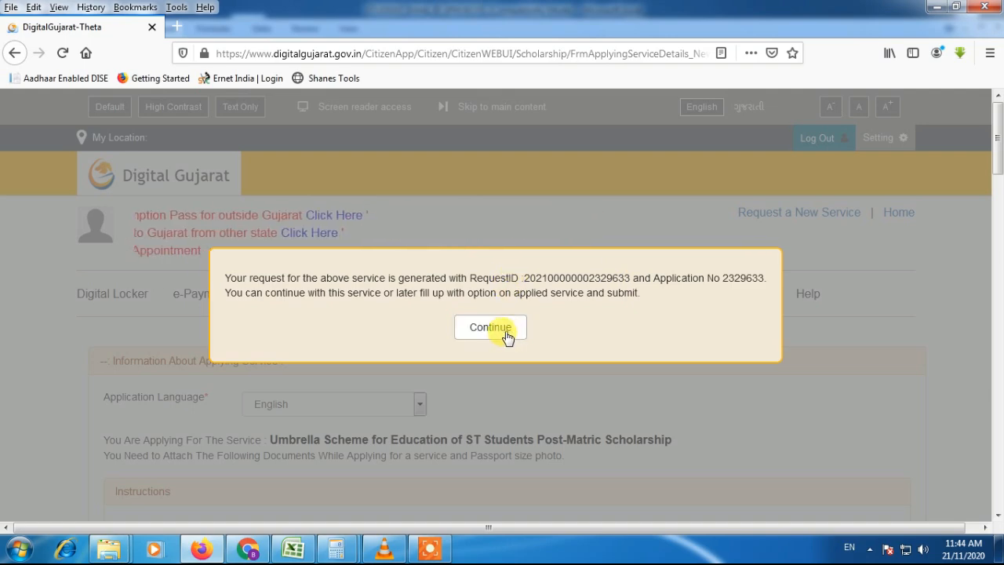
Continue past the request-generated popup to the student entry form.
left_click(490, 331)
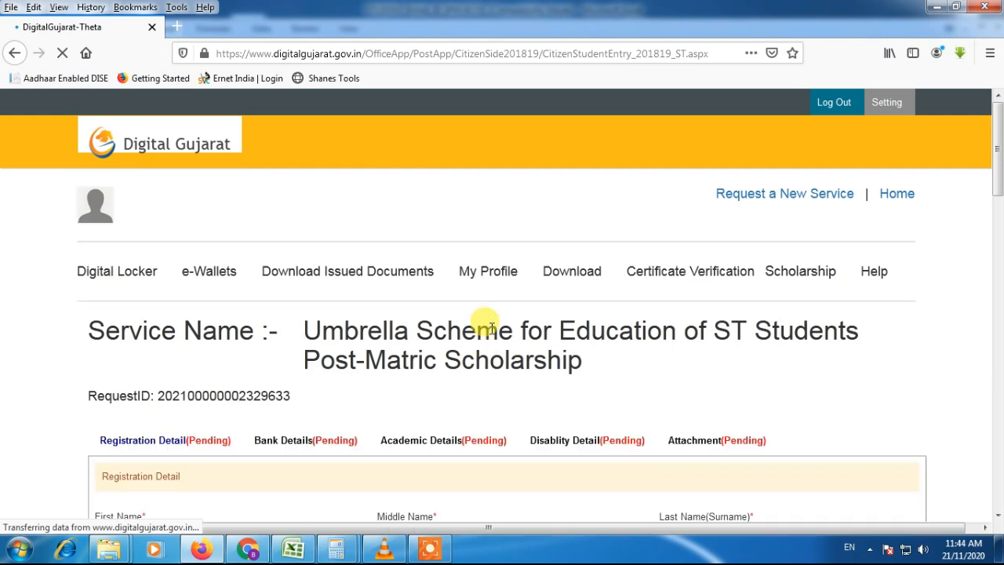
Enter the applicant's first, middle and last name, Aadhaar name, birth date and Aadhaar number, then verify Aadhaar.
scroll(527, 305, "down", 2)
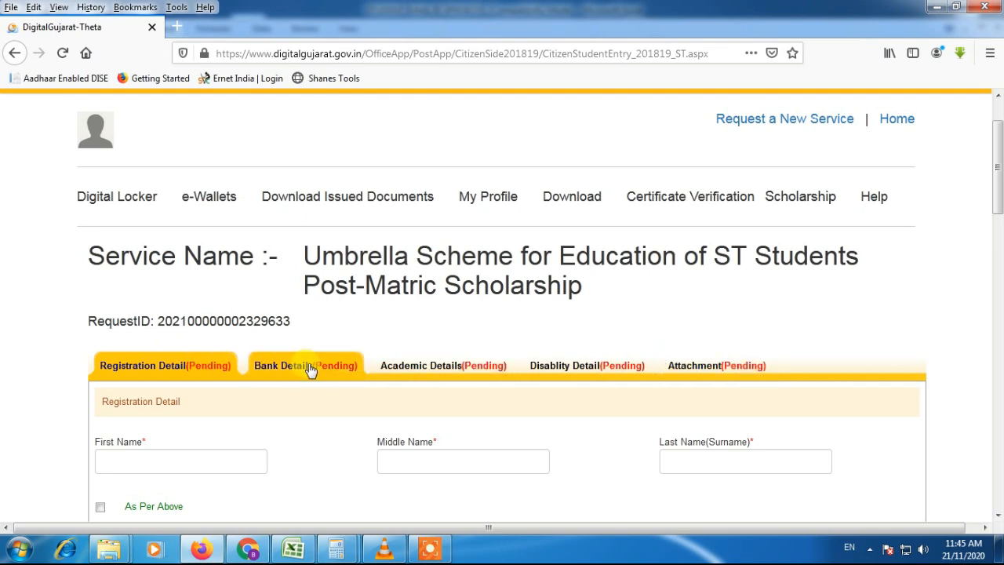
scroll(222, 220, "down", 4)
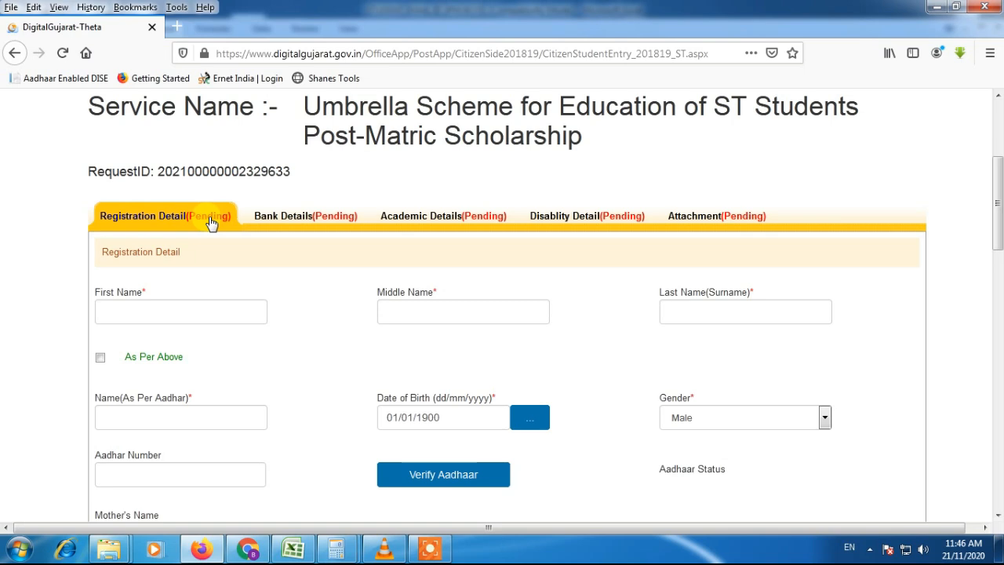
scroll(166, 227, "down", 1)
left_click(174, 233)
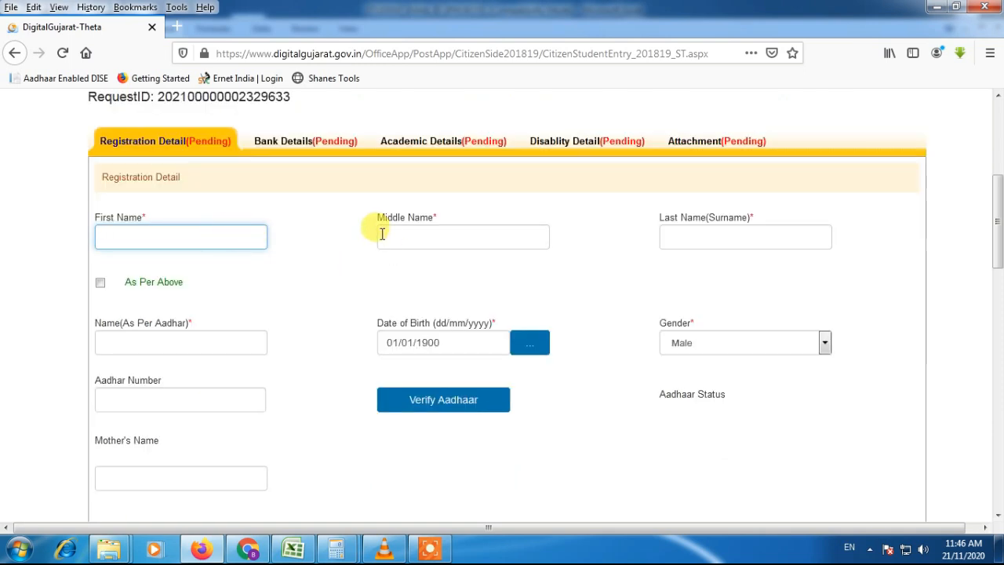
left_click(423, 235)
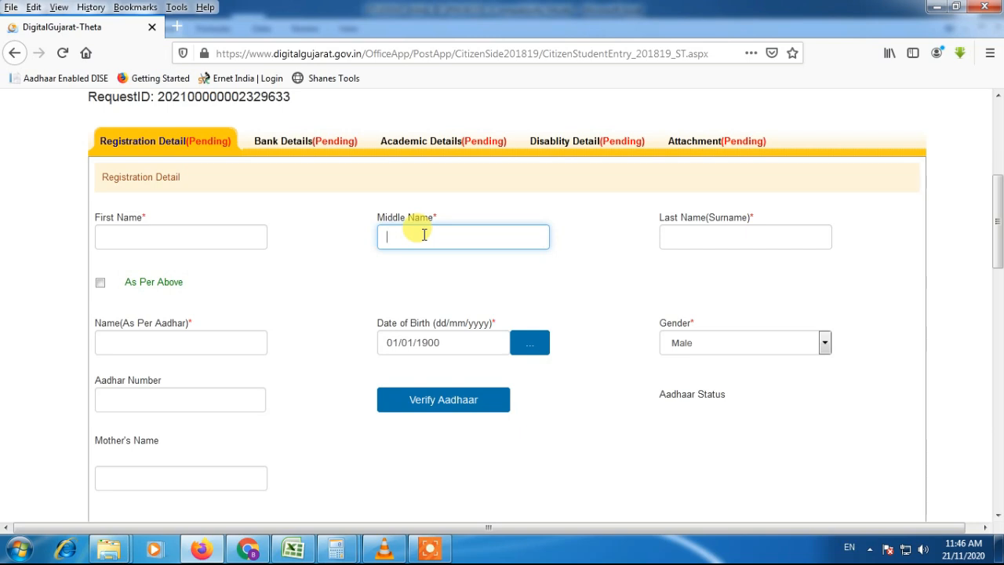
left_click(700, 234)
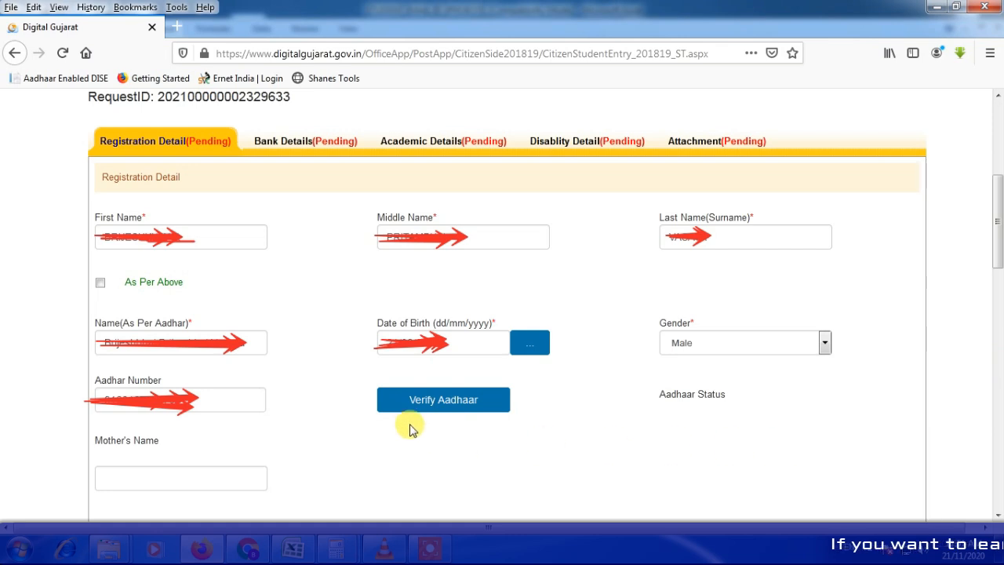
left_click(480, 405)
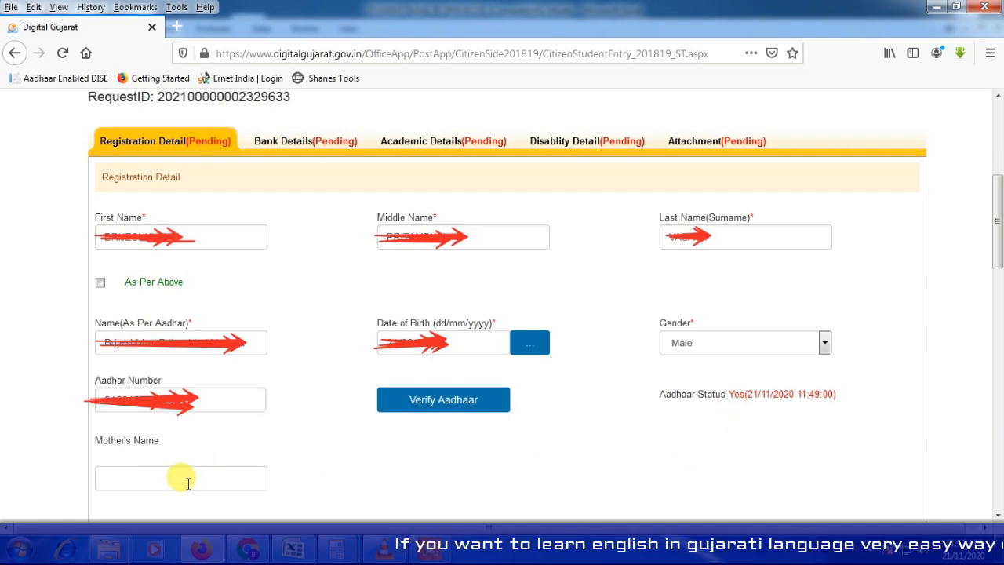
Confirm category ST, caste Vasava, marital status Unmarried and Is Orphan set to No.
scroll(189, 483, "down", 5)
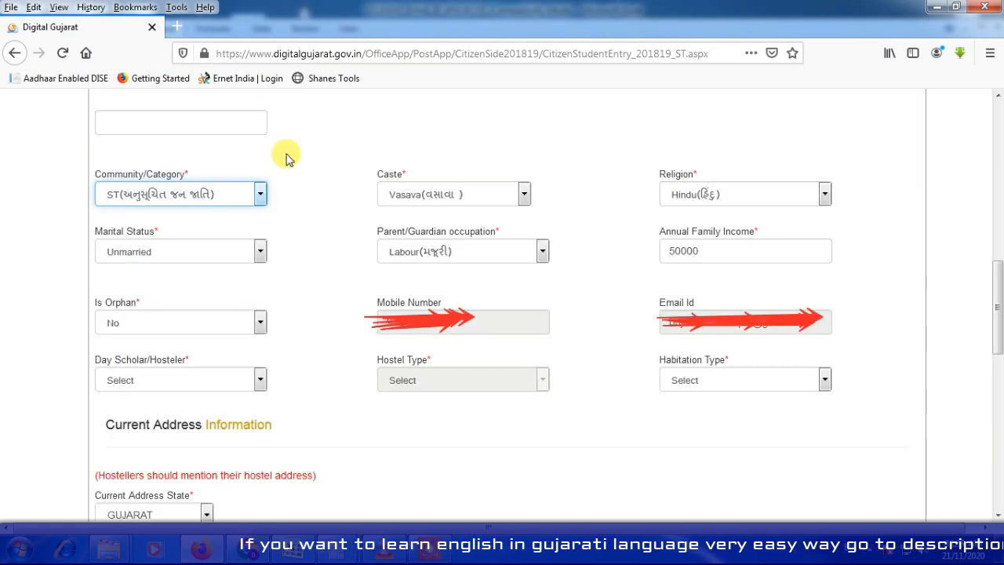
left_click(175, 202)
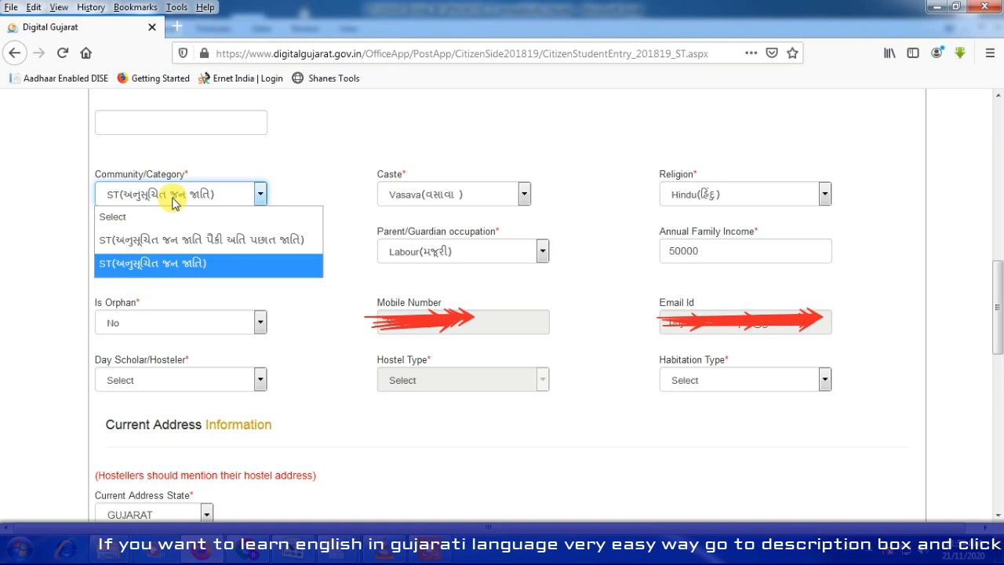
left_click(210, 265)
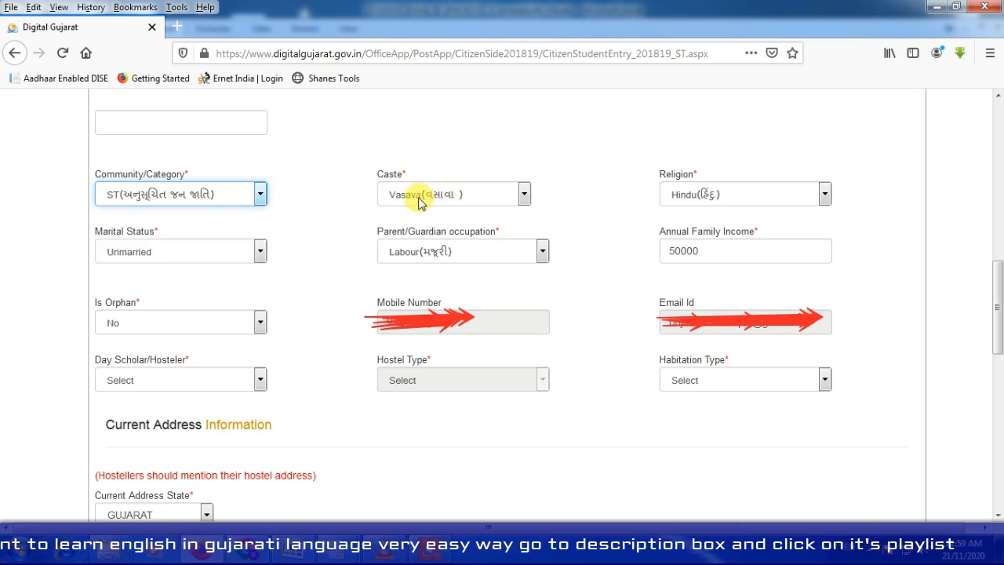
left_click(419, 203)
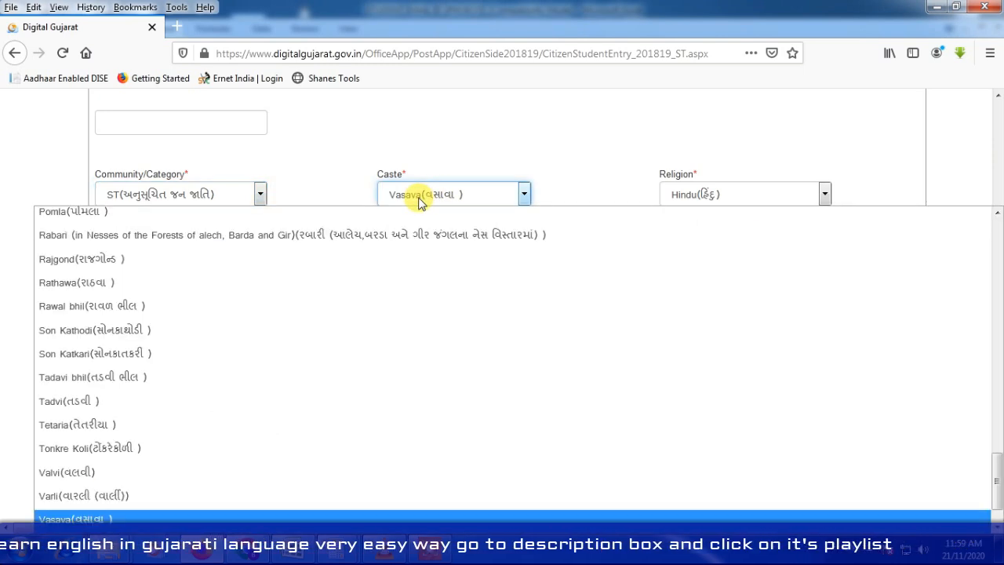
left_click(420, 202)
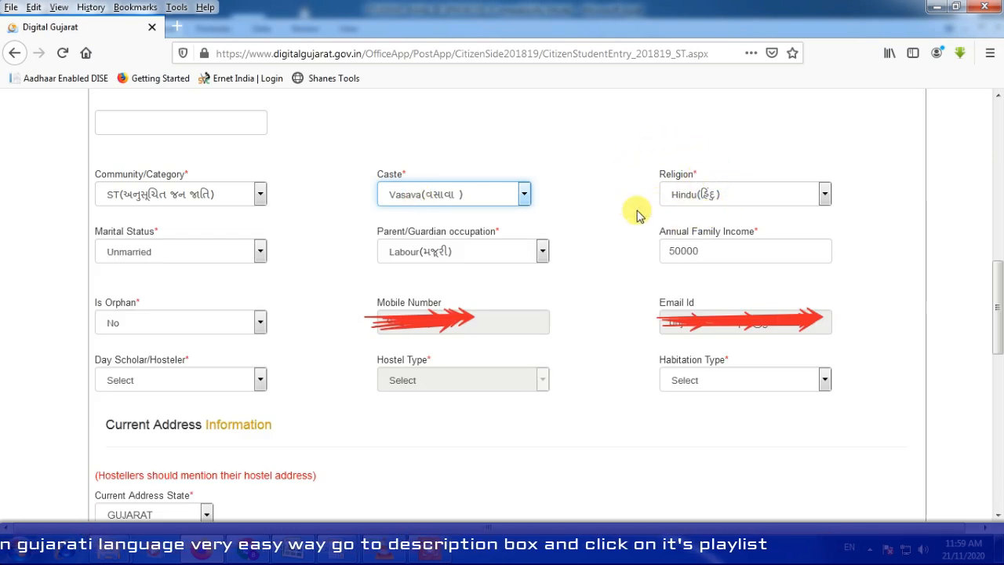
left_click(153, 256)
left_click(153, 256)
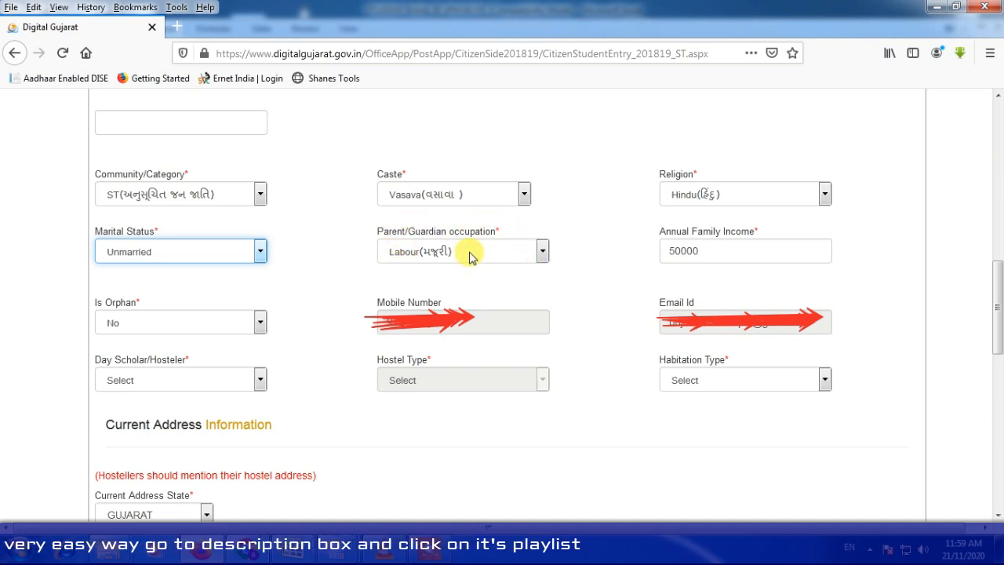
left_click(471, 257)
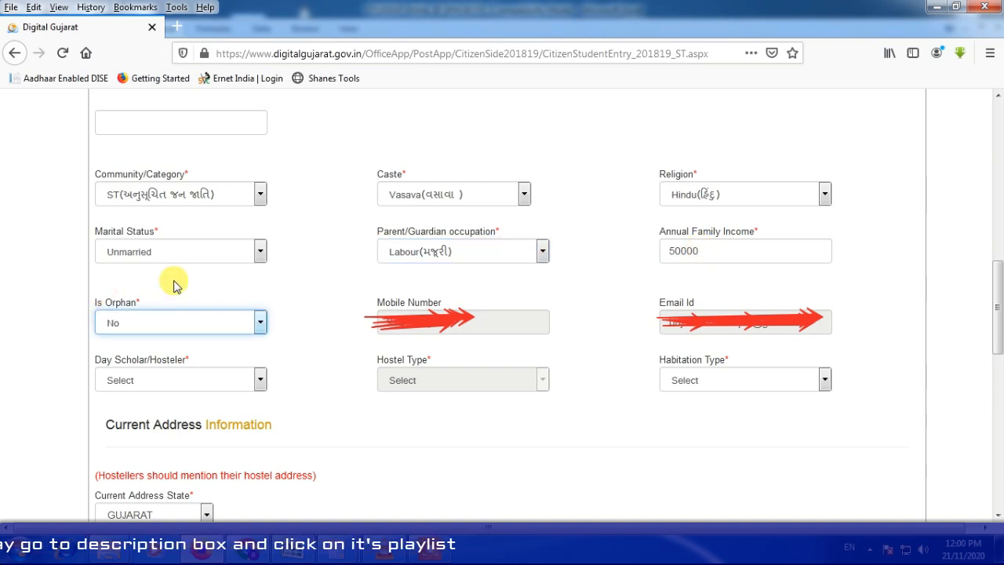
left_click(124, 328)
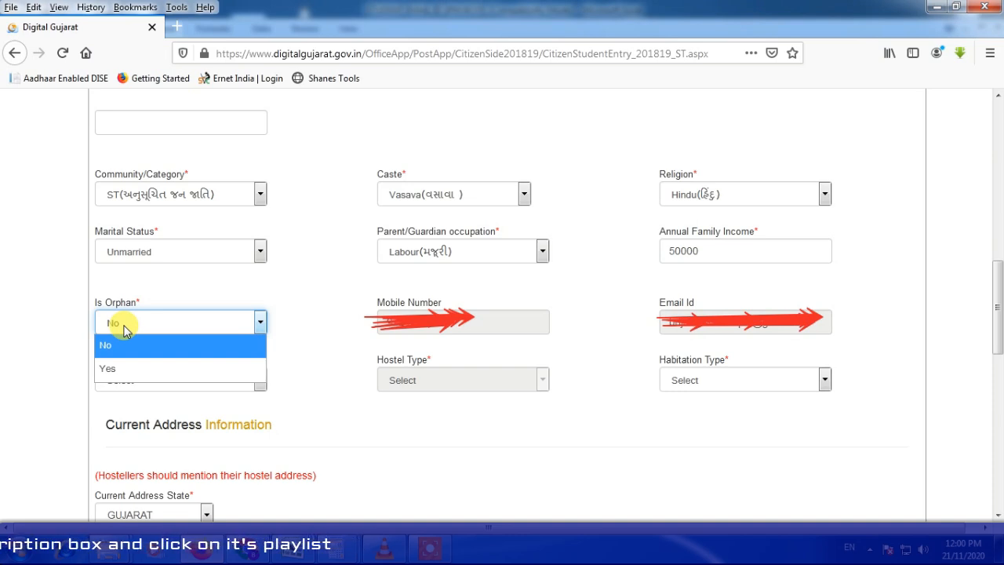
left_click(132, 344)
left_click(157, 325)
left_click(167, 344)
Set Day Scholar/Hosteler to Day Scholar and Habitation Type to Rural.
left_click(168, 378)
left_click(170, 340)
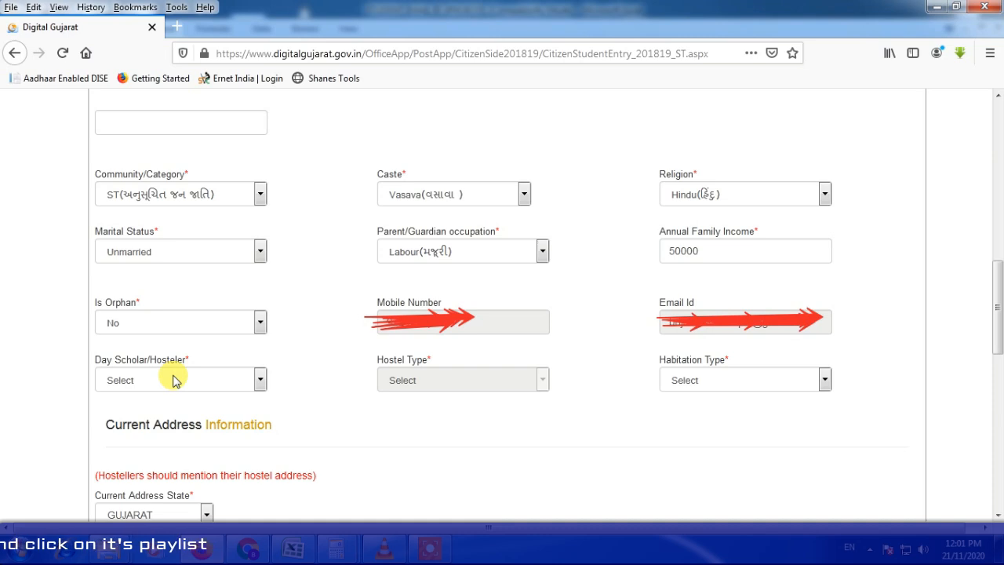
left_click(175, 380)
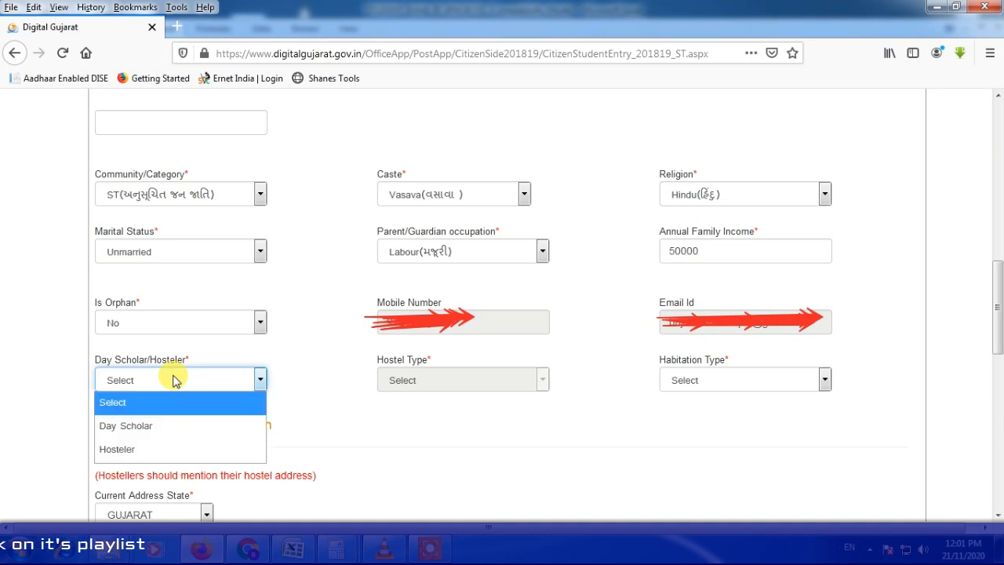
left_click(147, 430)
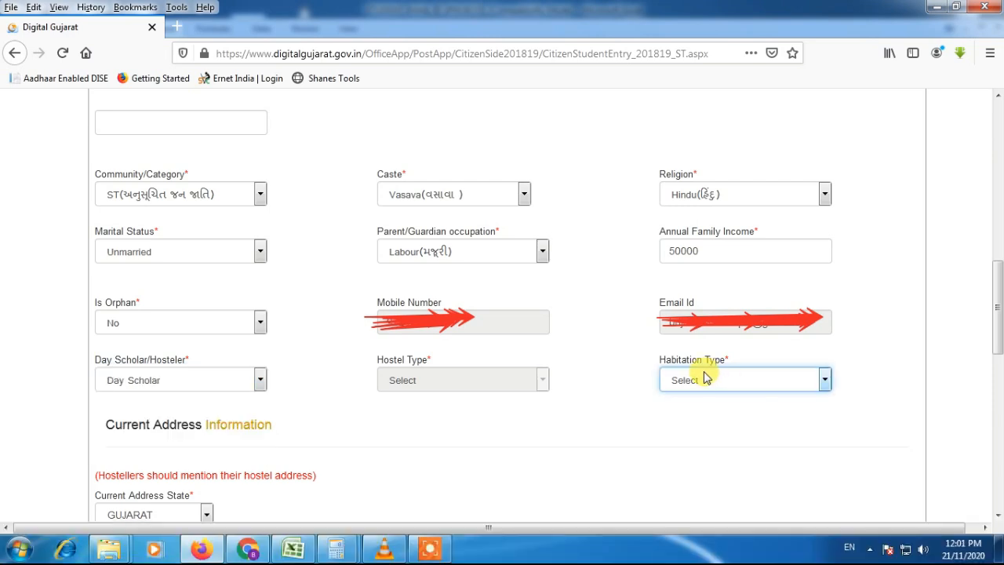
left_click(737, 379)
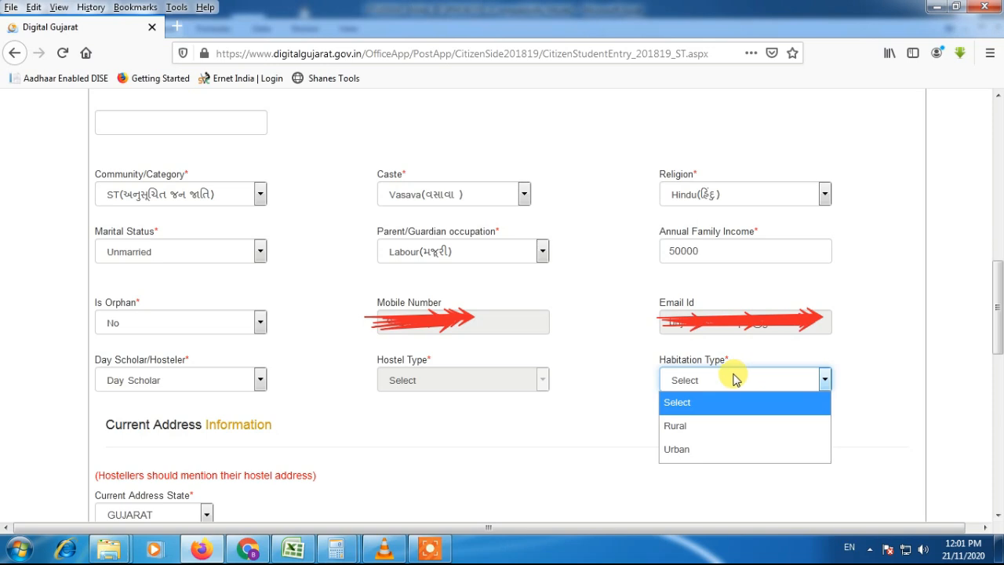
left_click(709, 428)
scroll(149, 125, "down", 4)
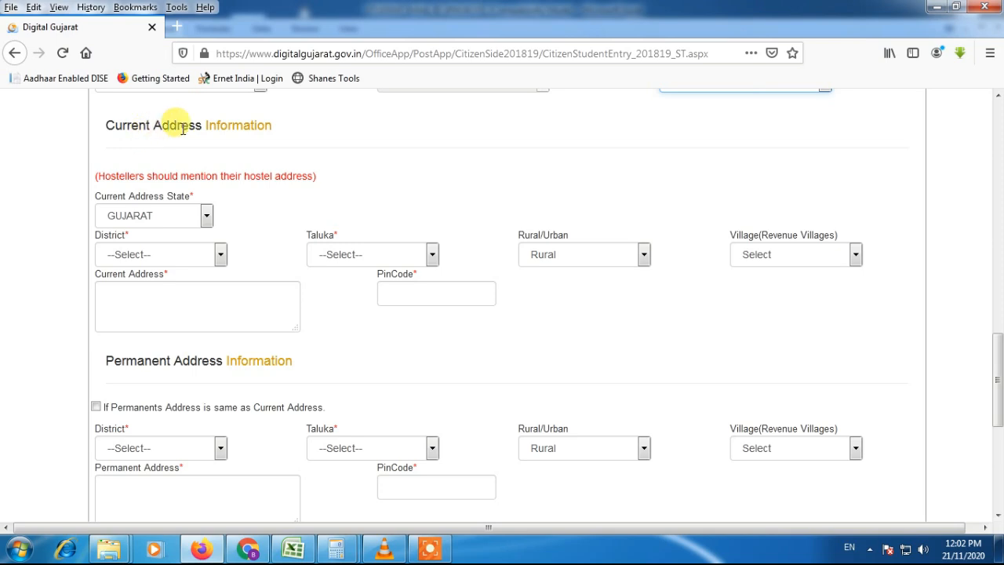
Choose the current-address district, taluka and village, and enter the address and PinCode.
left_click(194, 256)
left_click(193, 259)
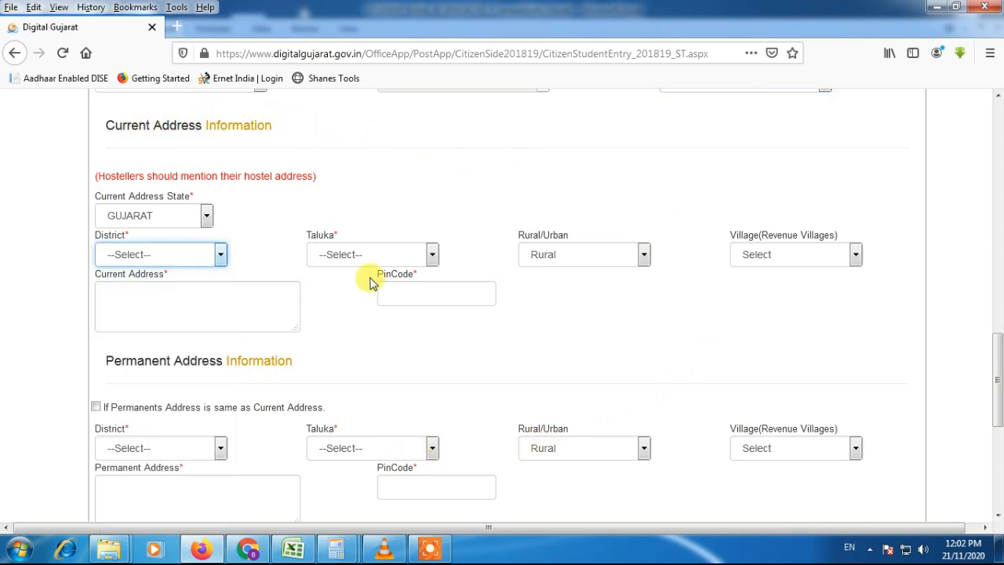
left_click(378, 258)
left_click(378, 258)
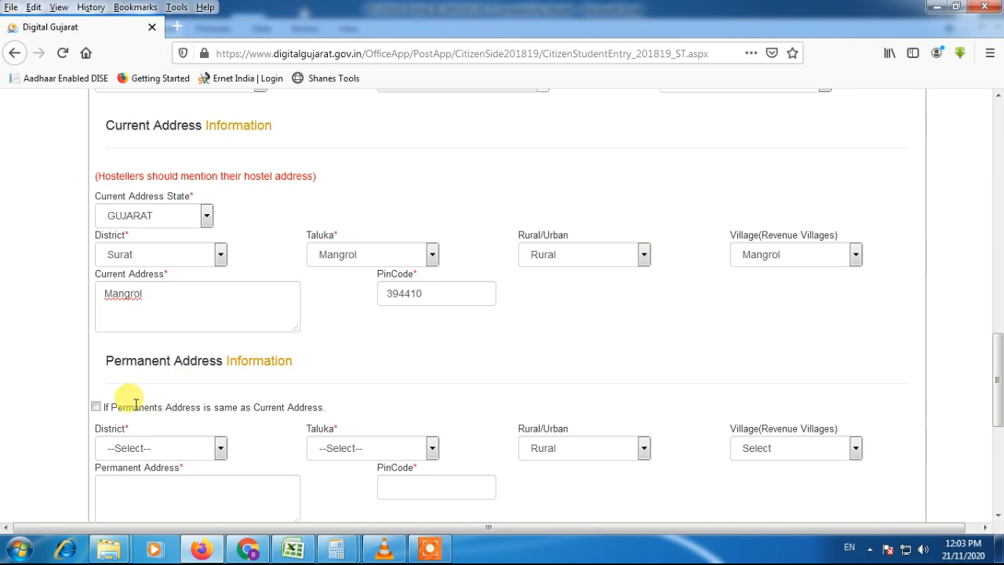
Make the permanent address the same as current and save the registration details.
left_click(96, 407)
scroll(349, 352, "down", 2)
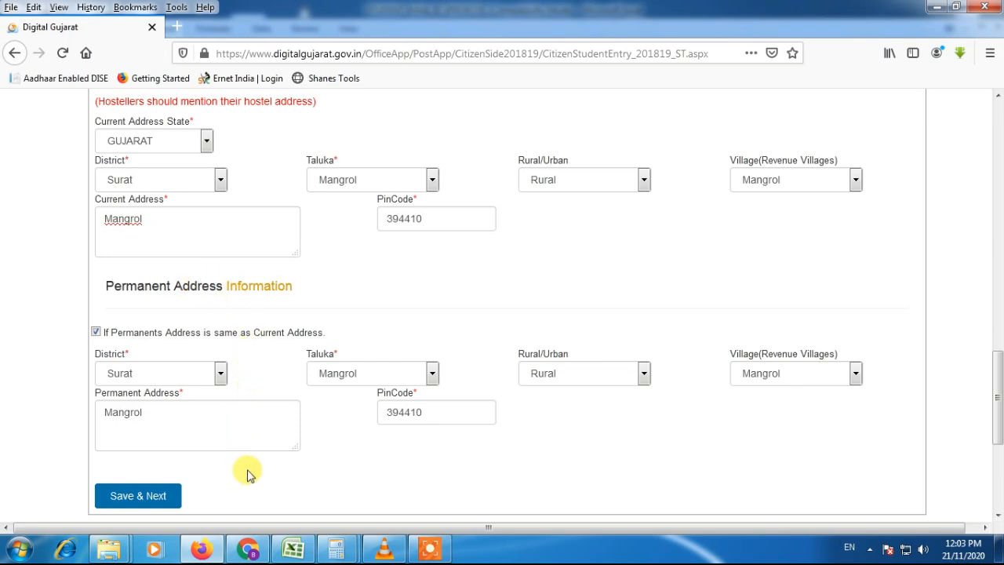
left_click(145, 503)
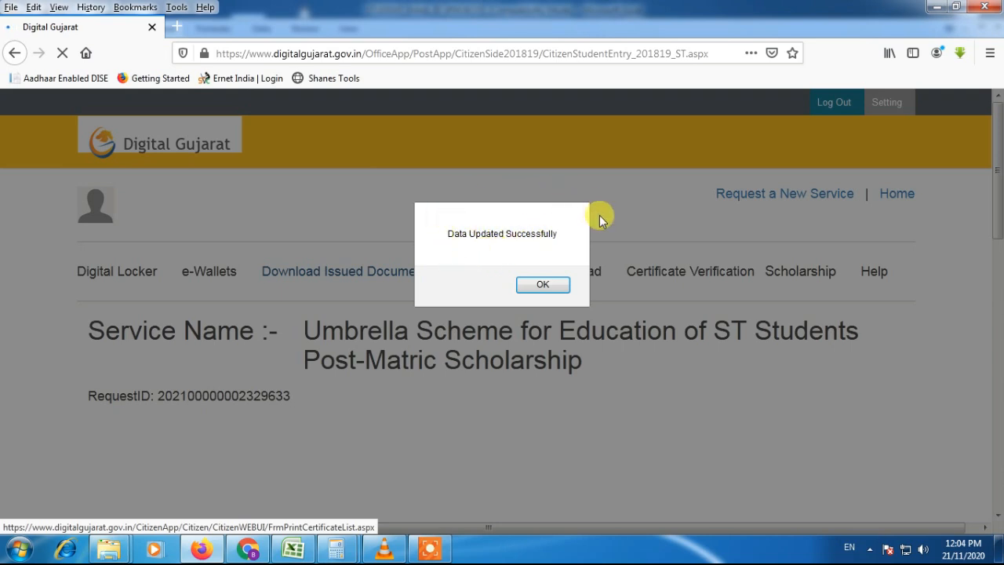
Dismiss the 'Data Updated Successfully' alert to reach the Bank Details tab.
left_click(543, 286)
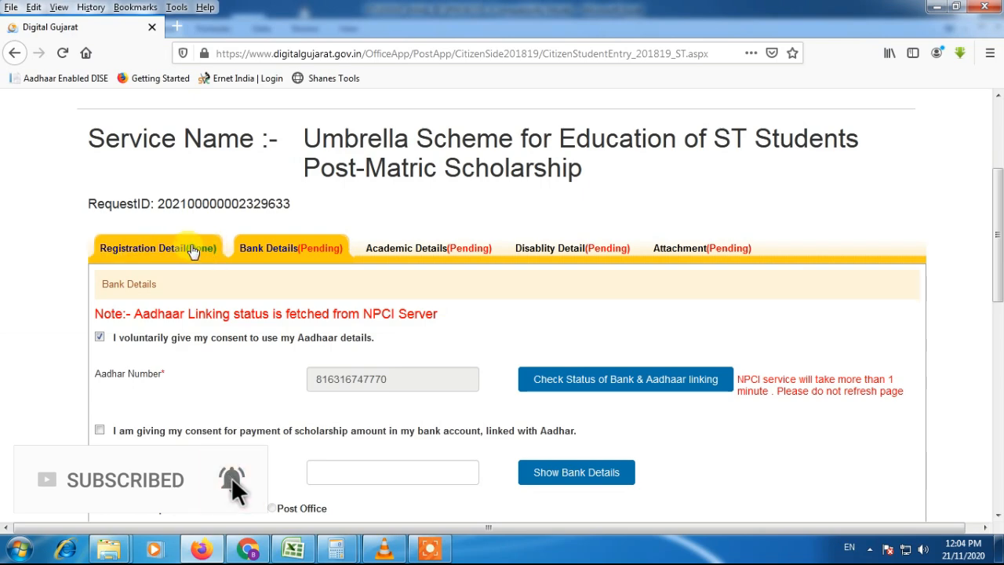
Enter the Bank of Baroda IFSC, branch and confirmed account number, then check its Aadhaar linking.
scroll(304, 187, "down", 2)
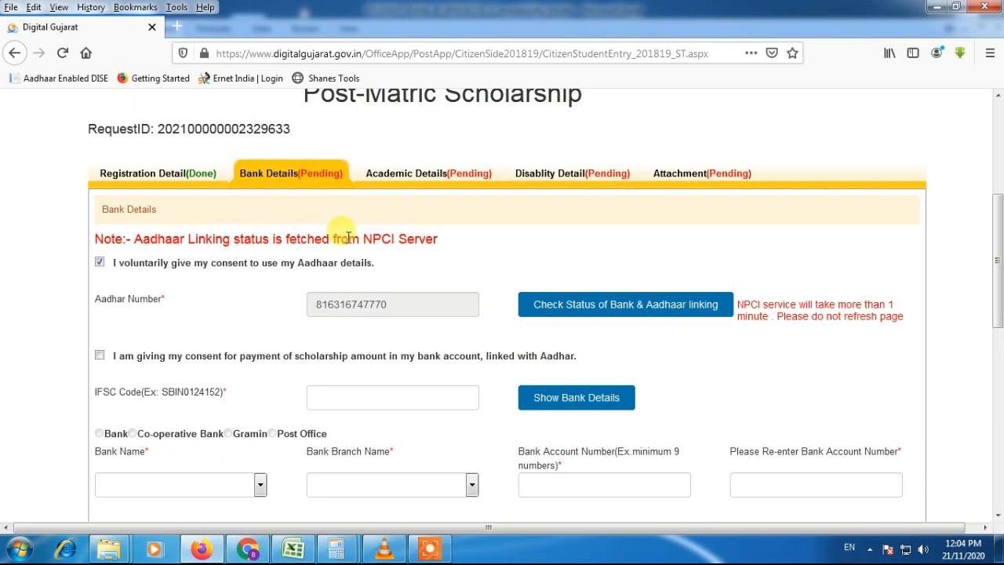
scroll(395, 280, "down", 2)
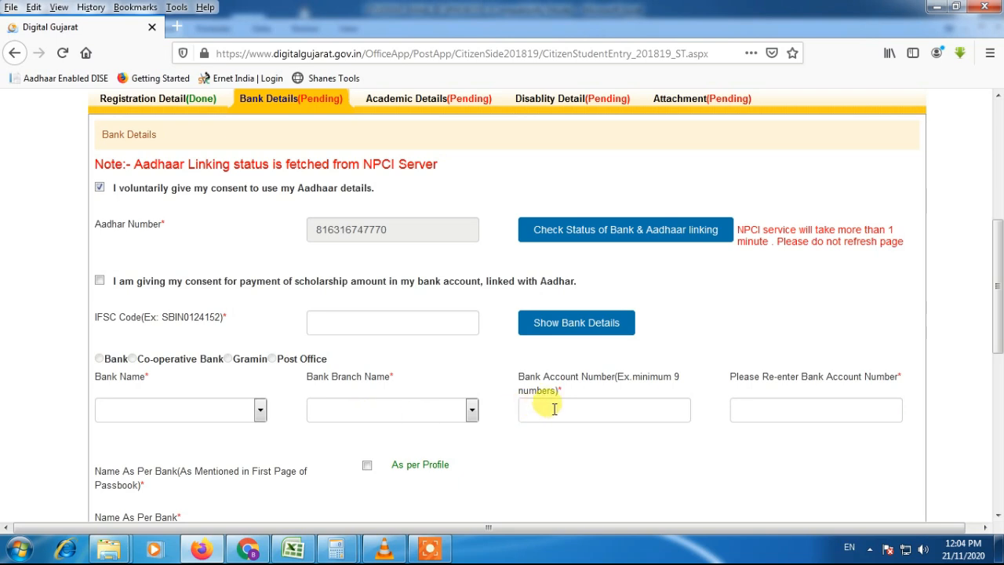
left_click(760, 413)
scroll(549, 393, "down", 3)
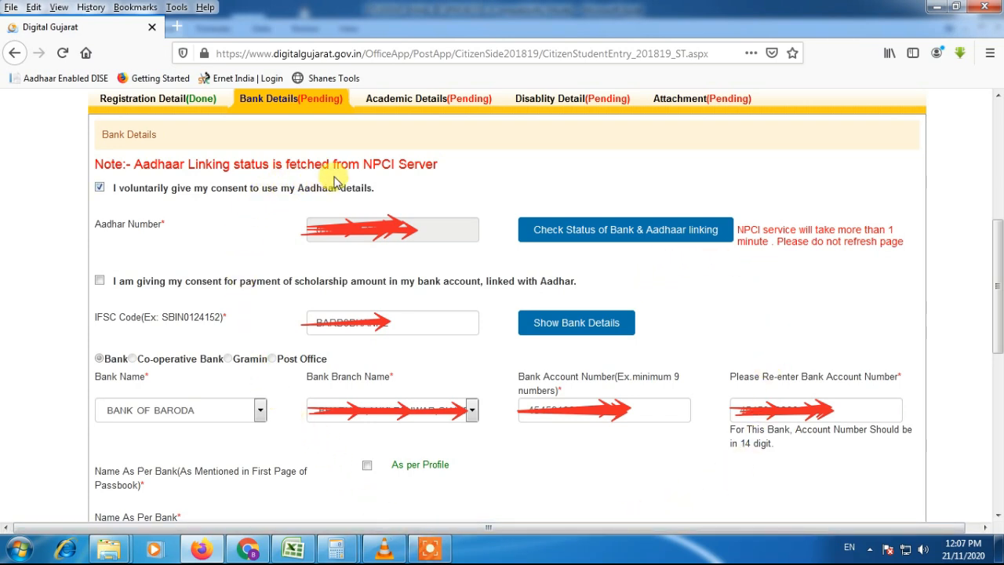
left_click(605, 231)
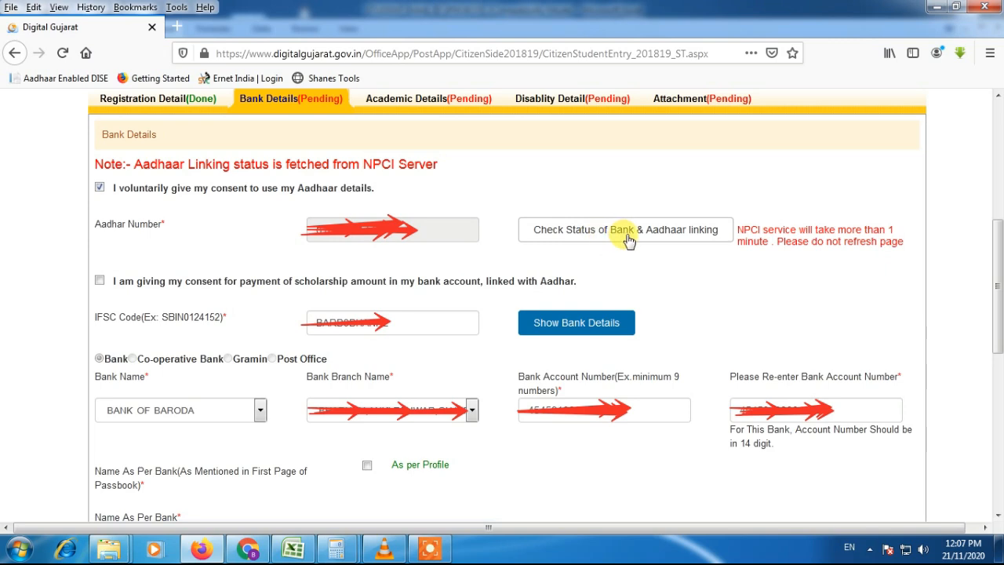
left_click(628, 240)
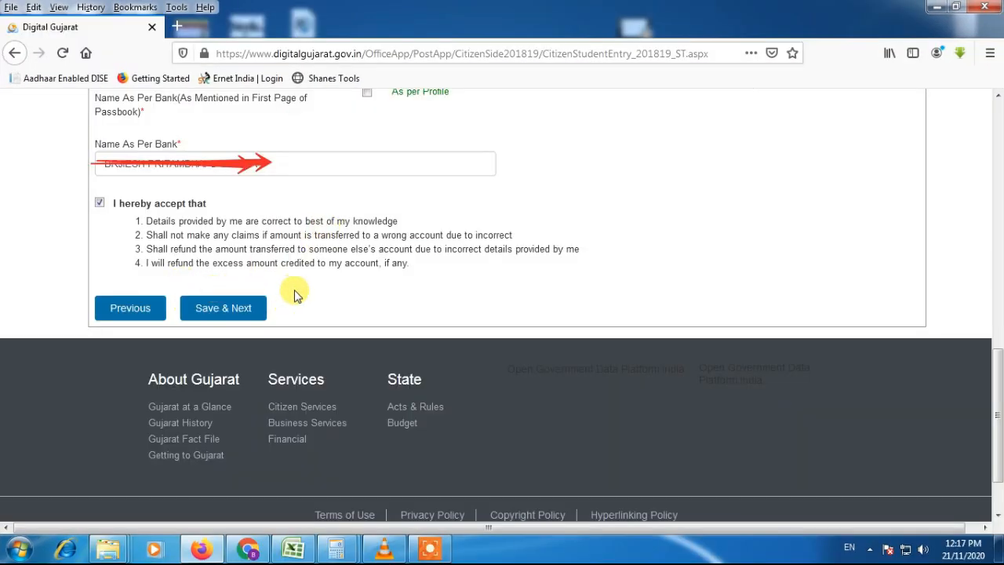
Save the bank details with Save & Next.
left_click(236, 317)
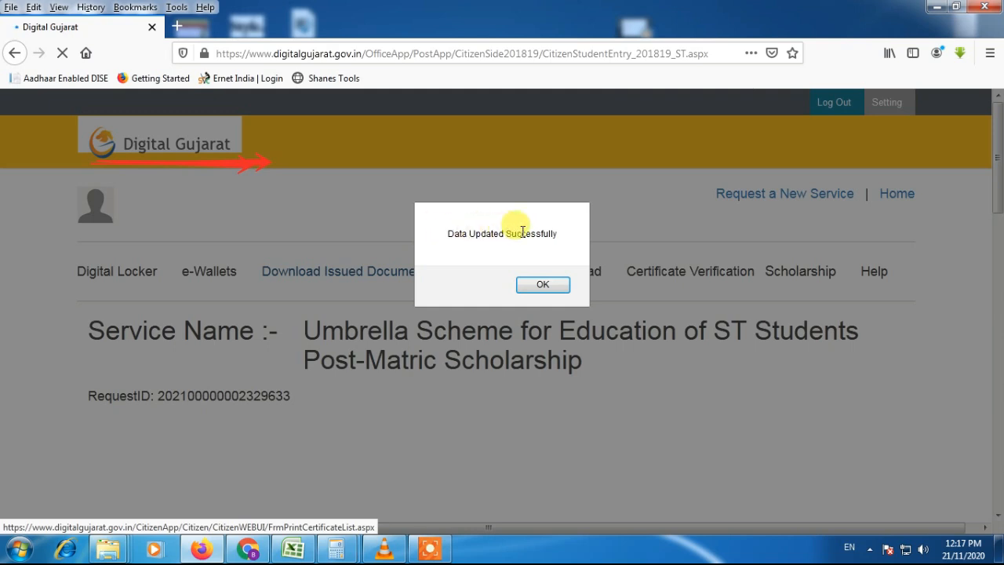
Set the admission type to Regular Seat (Government Quota).
left_click(543, 287)
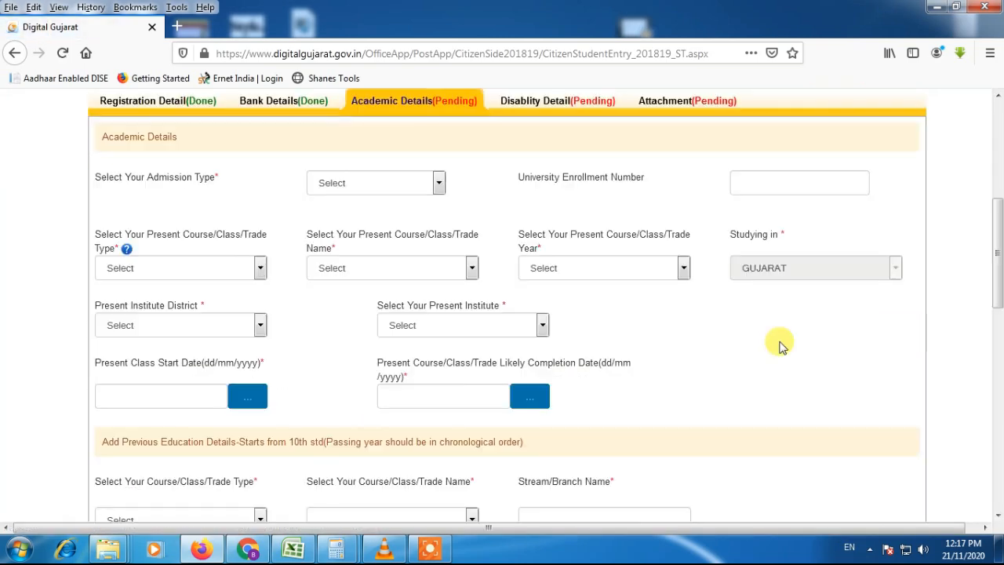
scroll(776, 341, "up", 2)
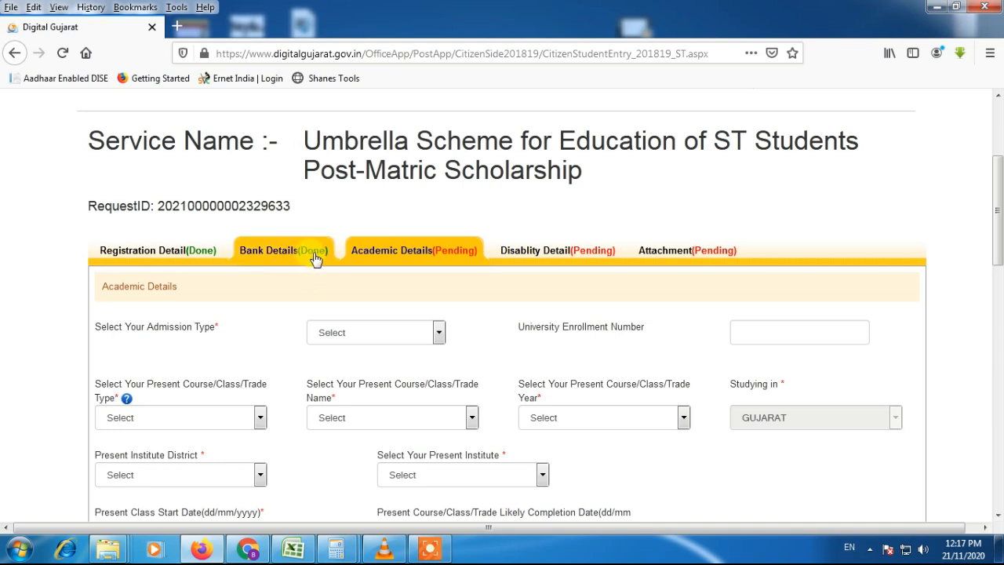
scroll(408, 263, "down", 2)
left_click(355, 259)
left_click(403, 260)
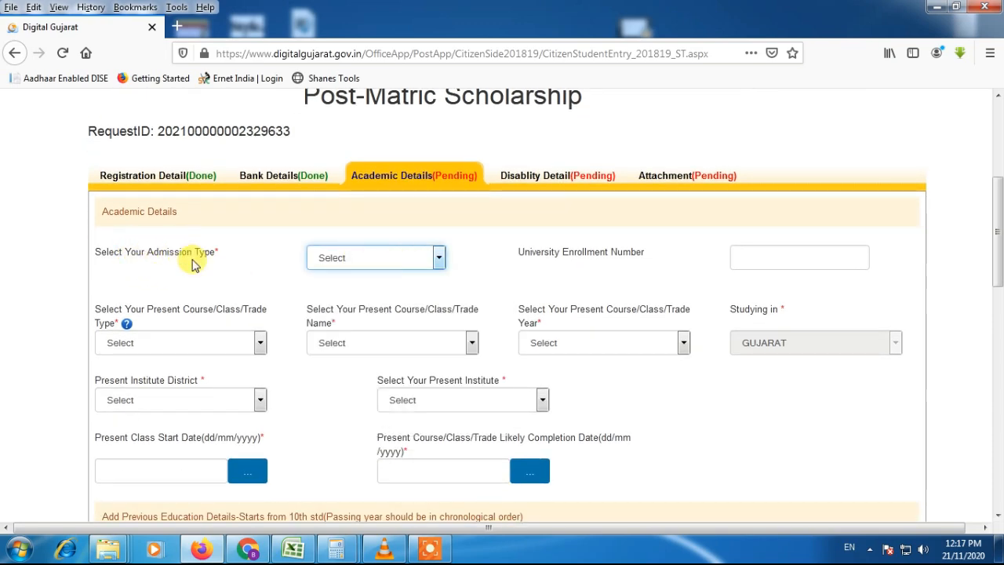
left_click(351, 261)
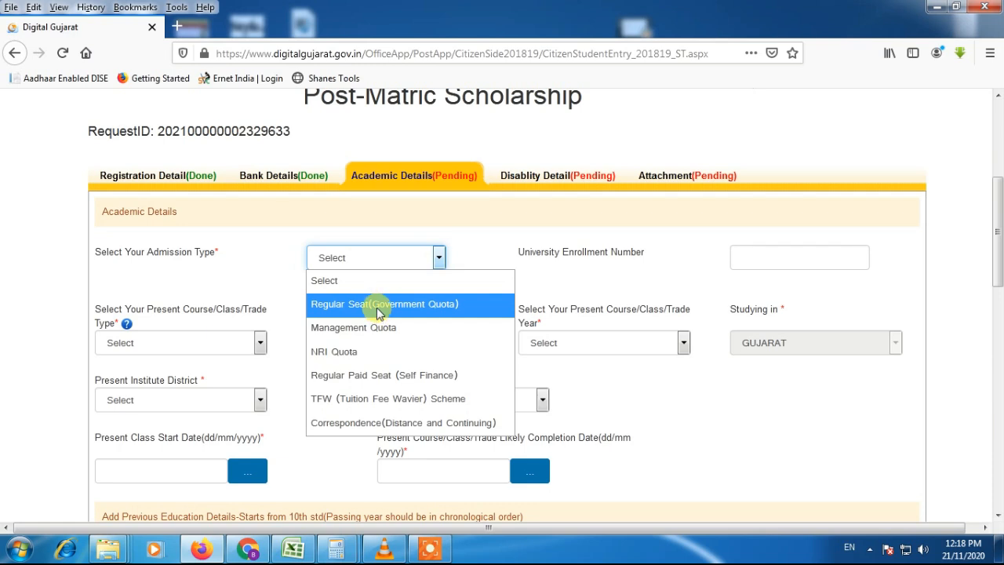
left_click(376, 308)
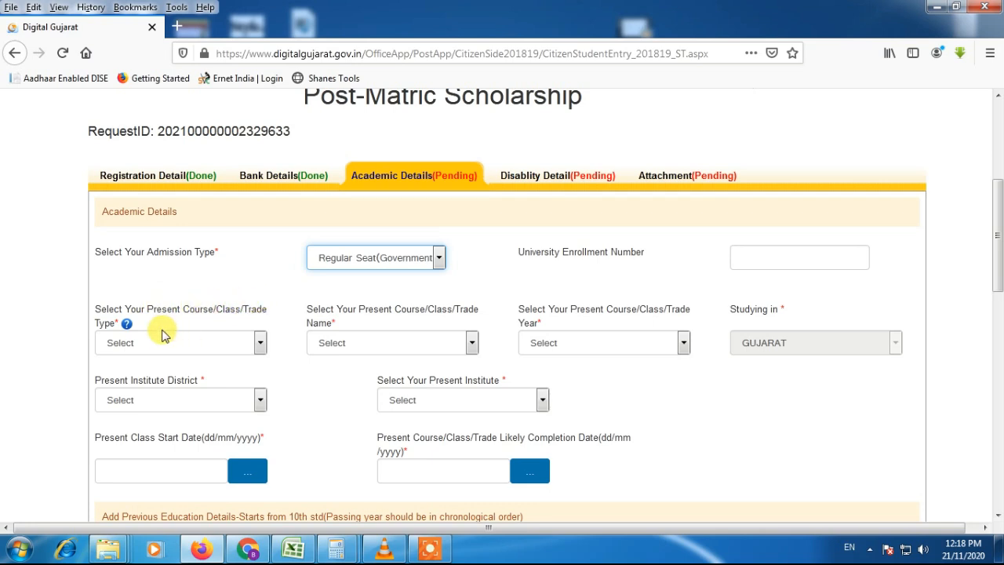
Set the present course to 11th Std/12 Std, course name 11TH, year 11TH.
left_click(226, 349)
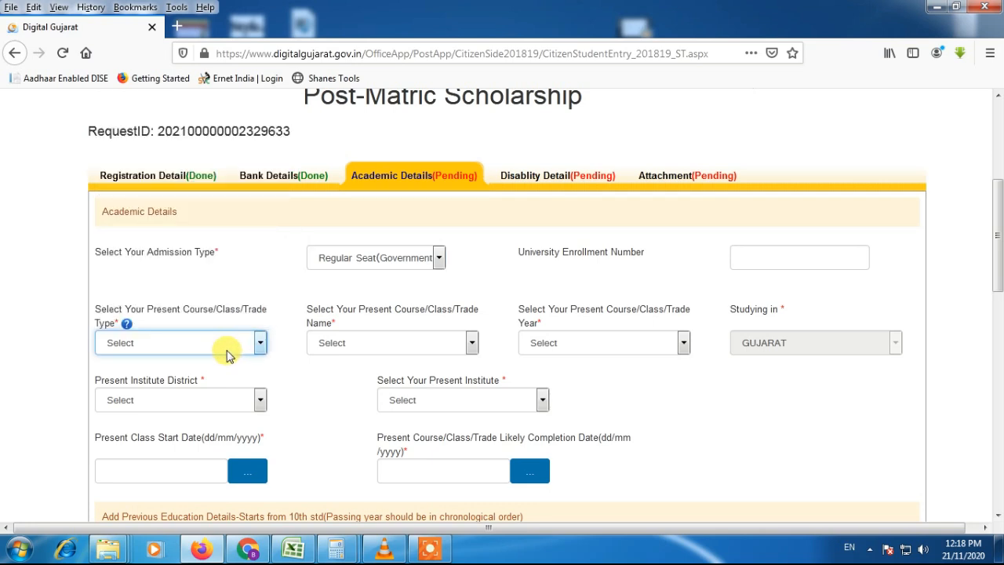
left_click(227, 355)
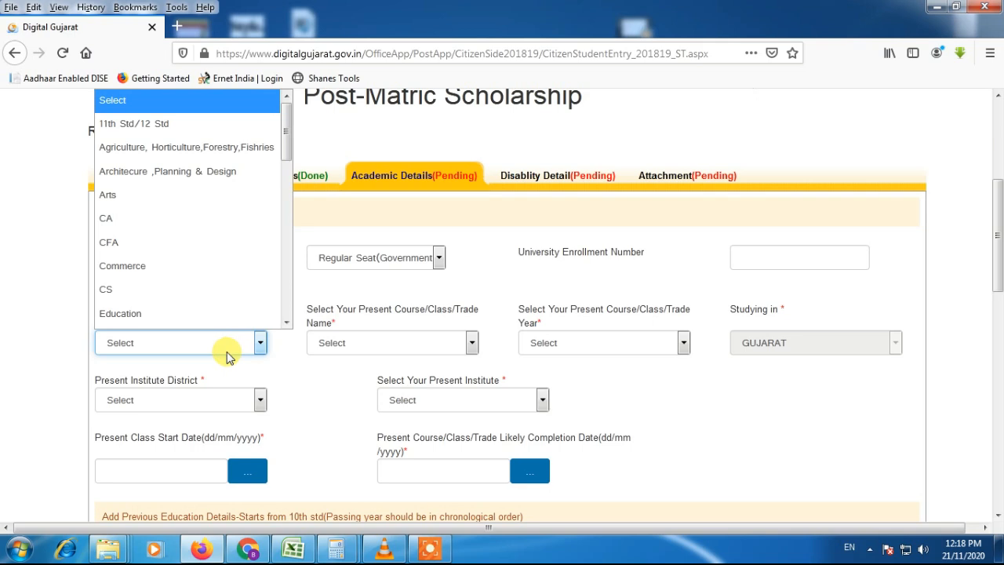
left_click(165, 128)
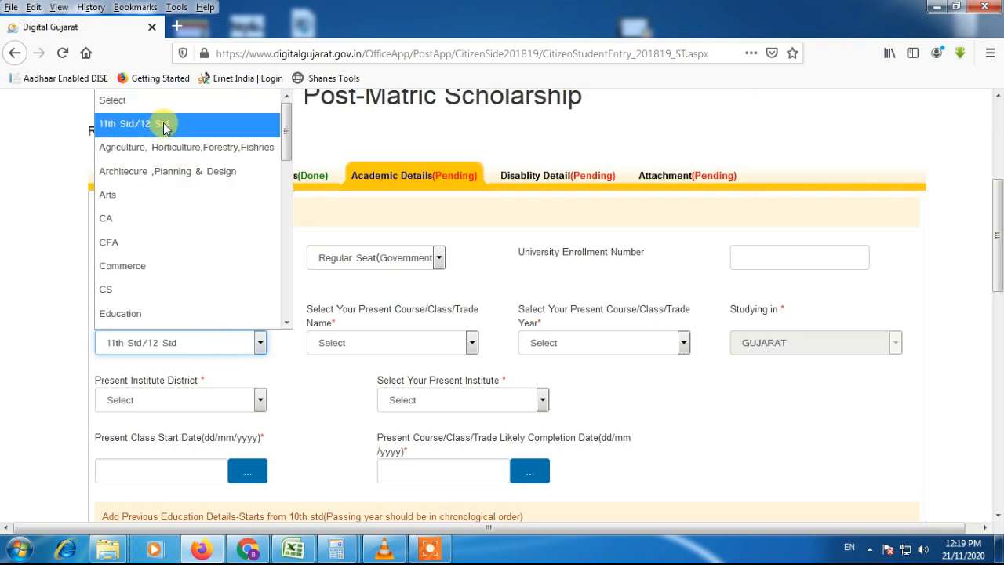
left_click(393, 343)
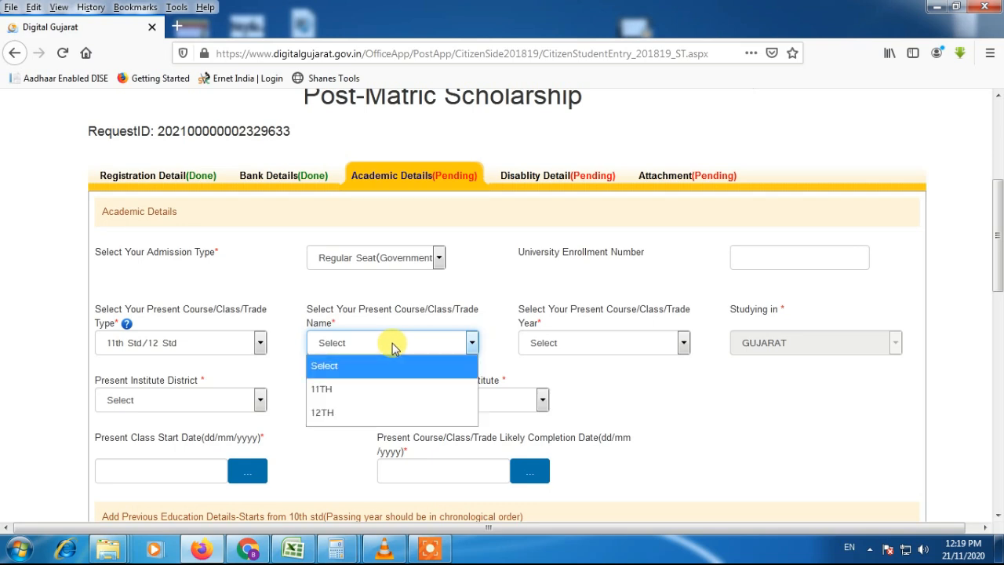
left_click(371, 400)
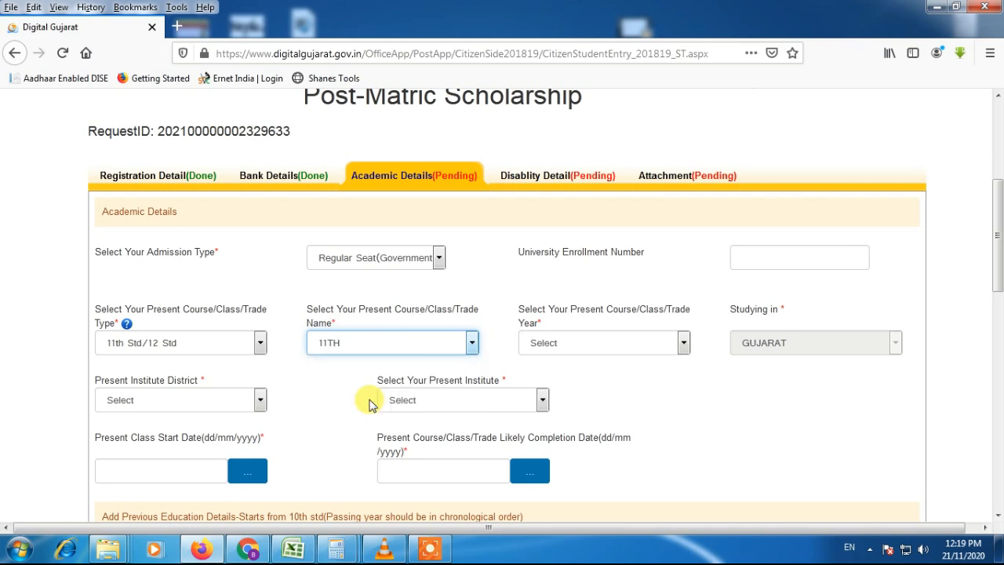
left_click(605, 340)
left_click(560, 392)
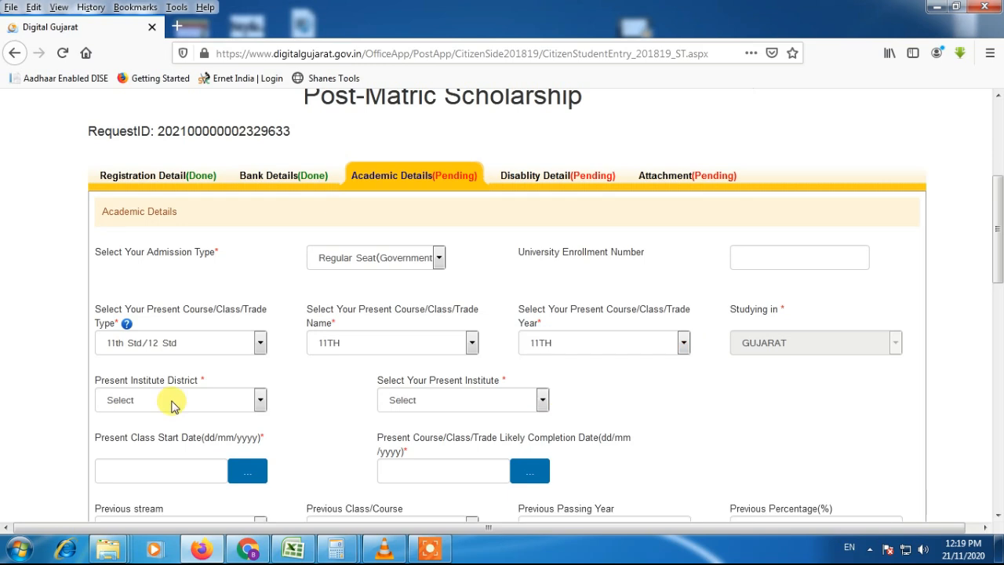
Choose the institute district and dates, with previous passing year 2020 and 38.33 percent.
left_click(173, 402)
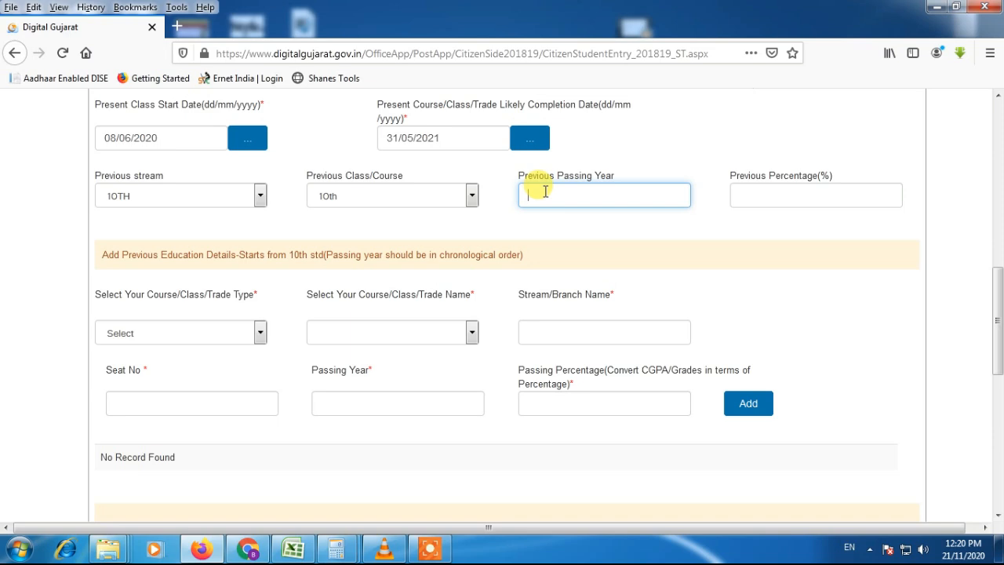
type("2020")
key("Tab")
type("38.33")
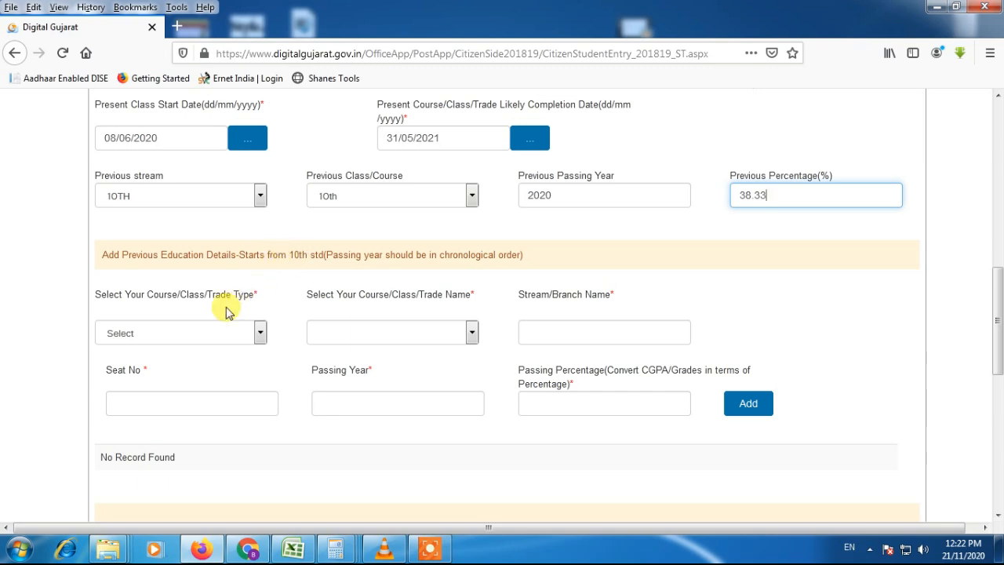
Add a previous-education record: 9th Std/10th Std, 10TH, stream Gujarati Medium.
left_click(165, 334)
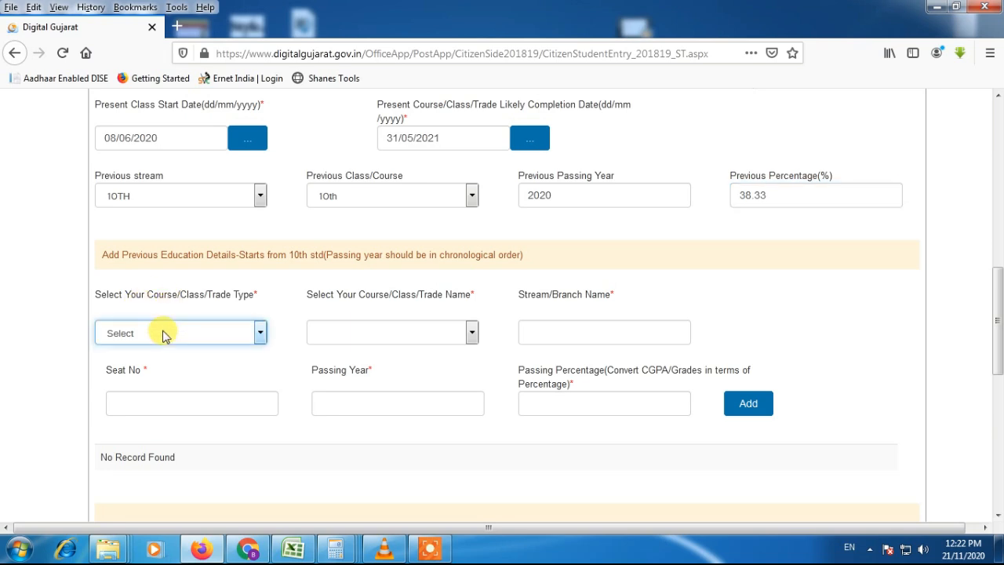
left_click(165, 335)
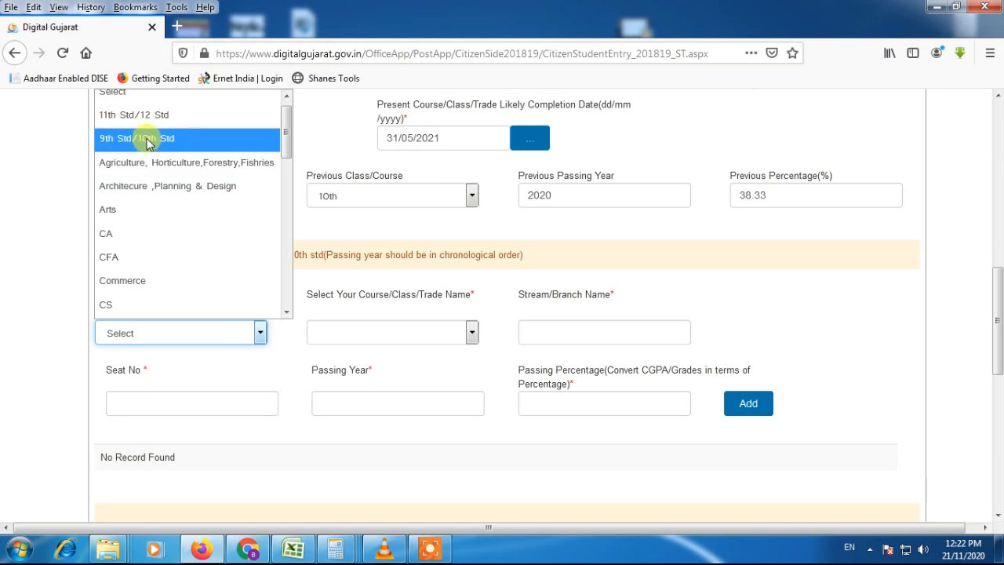
left_click(146, 144)
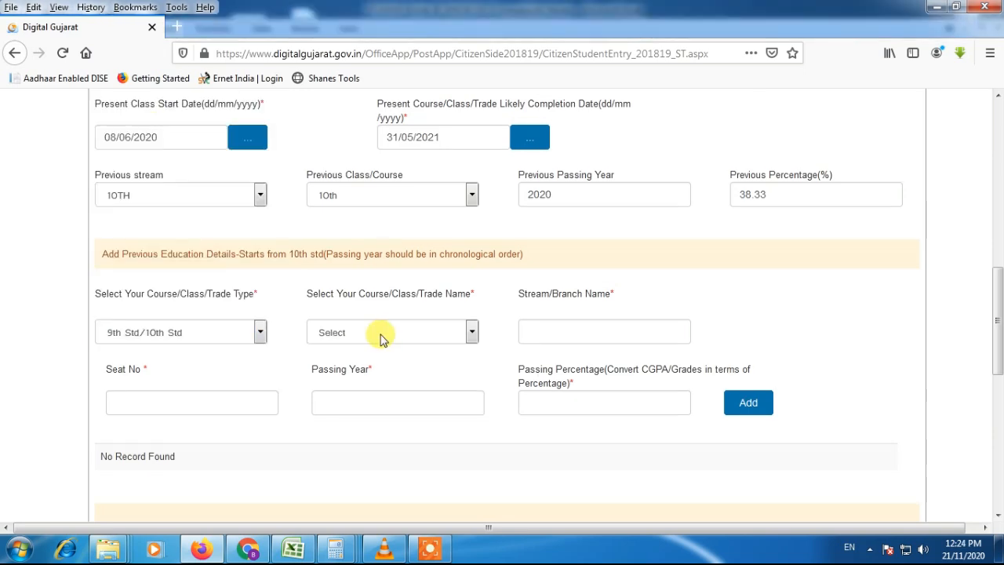
left_click(383, 338)
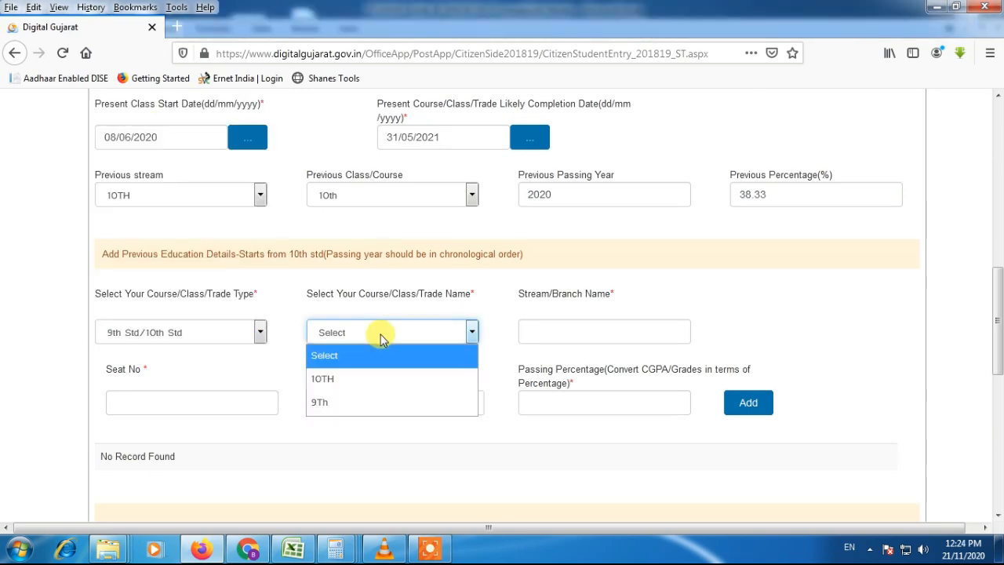
left_click(358, 379)
left_click(571, 331)
type("Gujarati ")
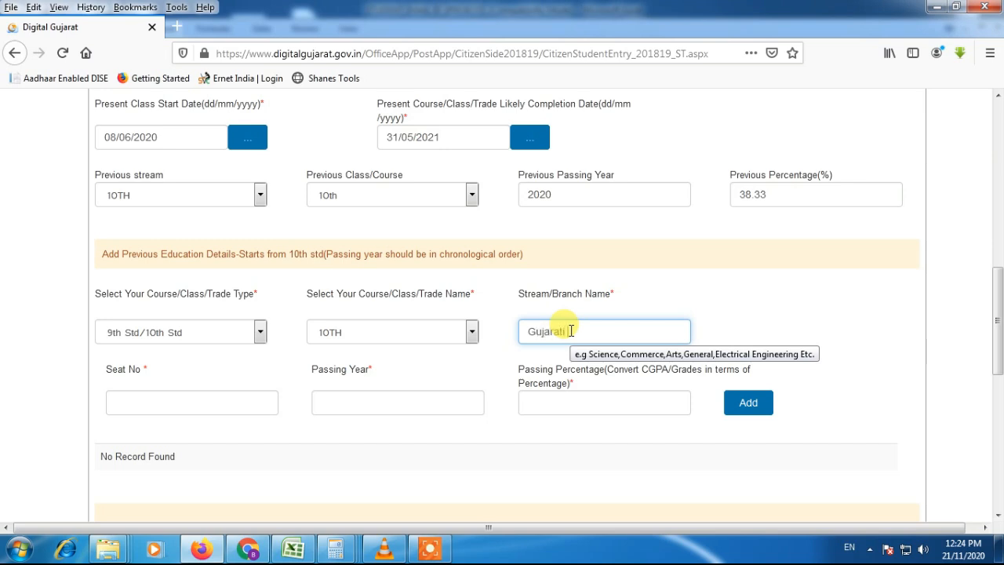
type("Medium")
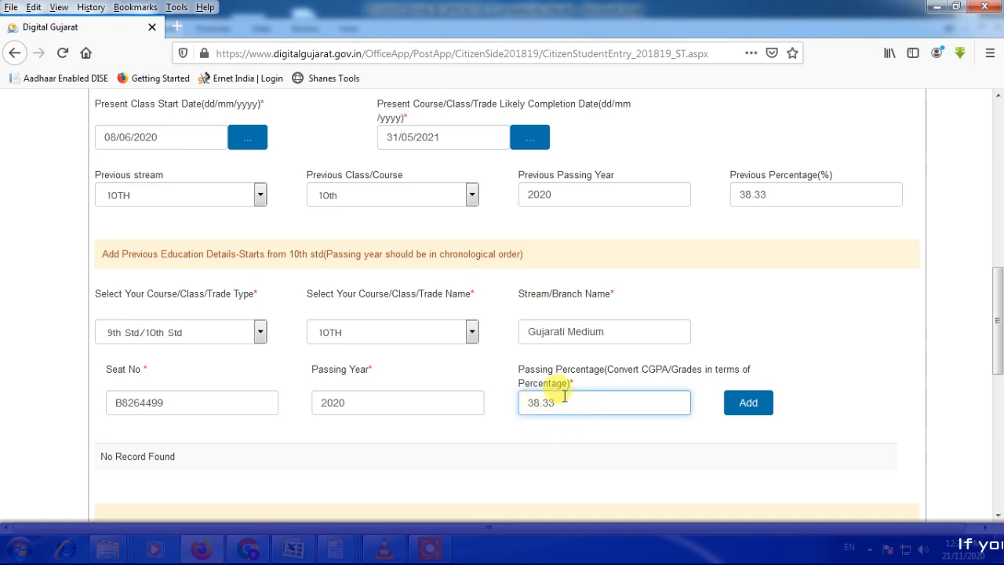
left_click(749, 404)
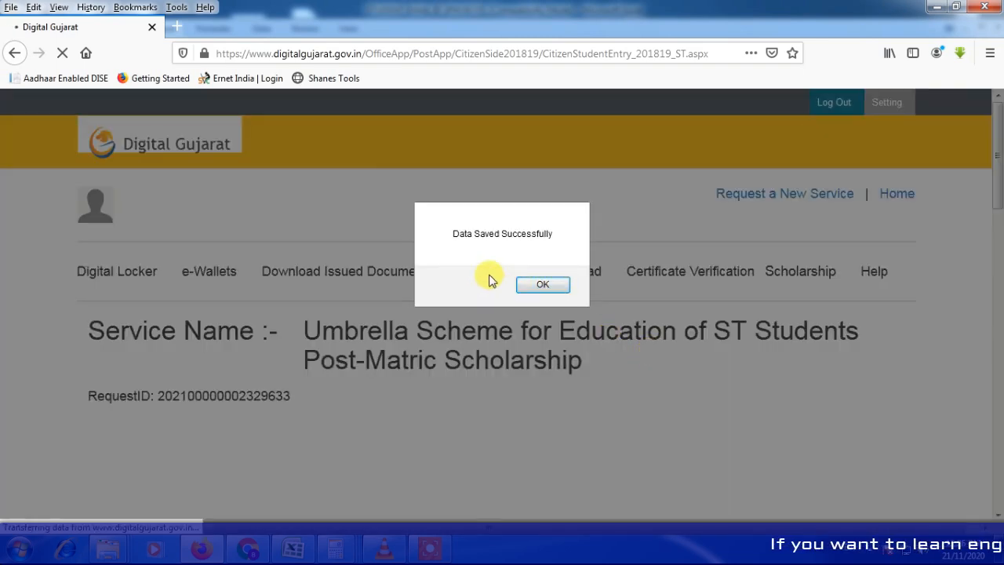
left_click(553, 288)
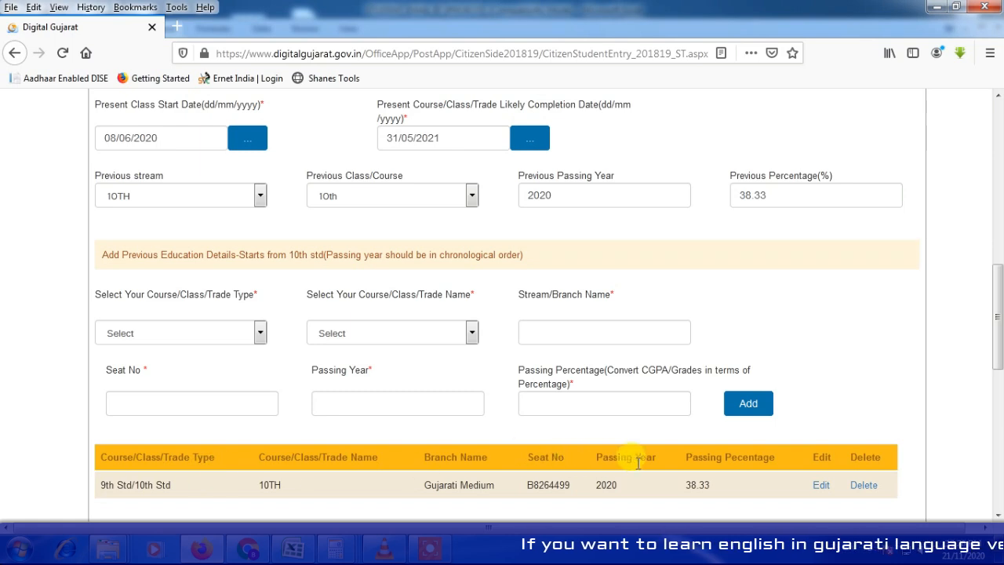
Save fees of 20 admission, 0 tuition, 800 misc. and 20 exam with Save & Next.
scroll(634, 457, "down", 4)
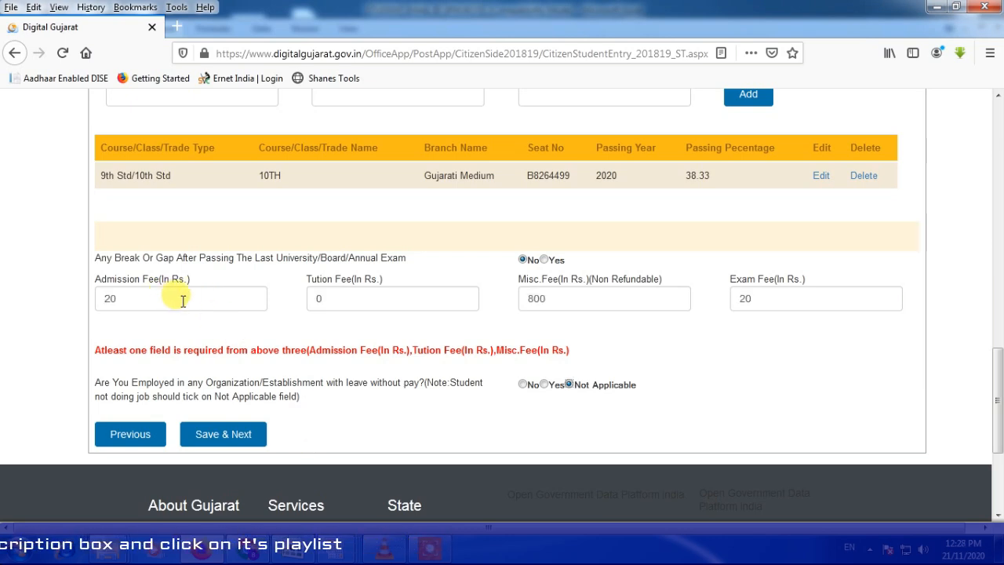
left_click(244, 436)
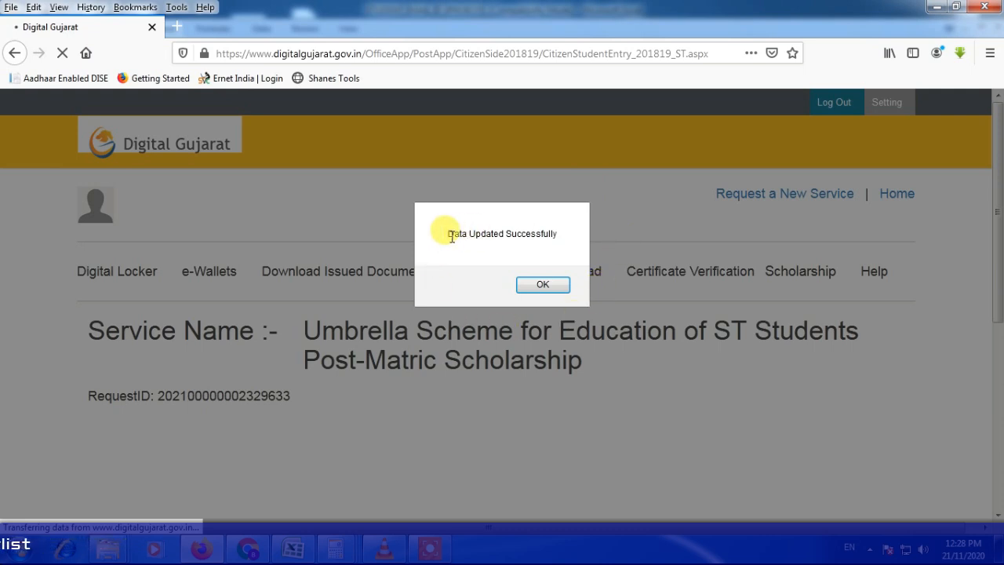
Keep Is Disabled as No, save it, and acknowledge the alert to reach Attachments.
left_click(541, 285)
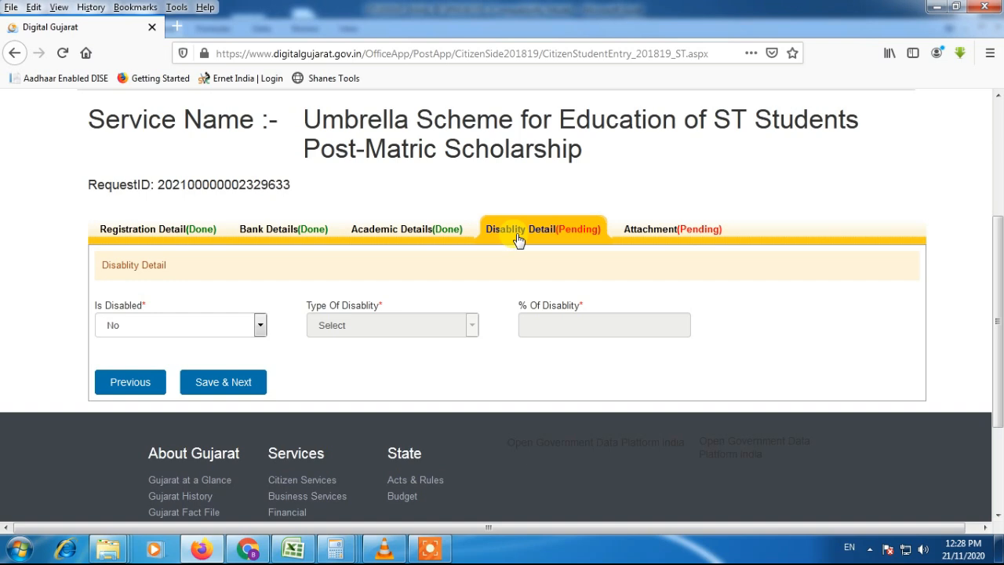
left_click(174, 336)
left_click(174, 335)
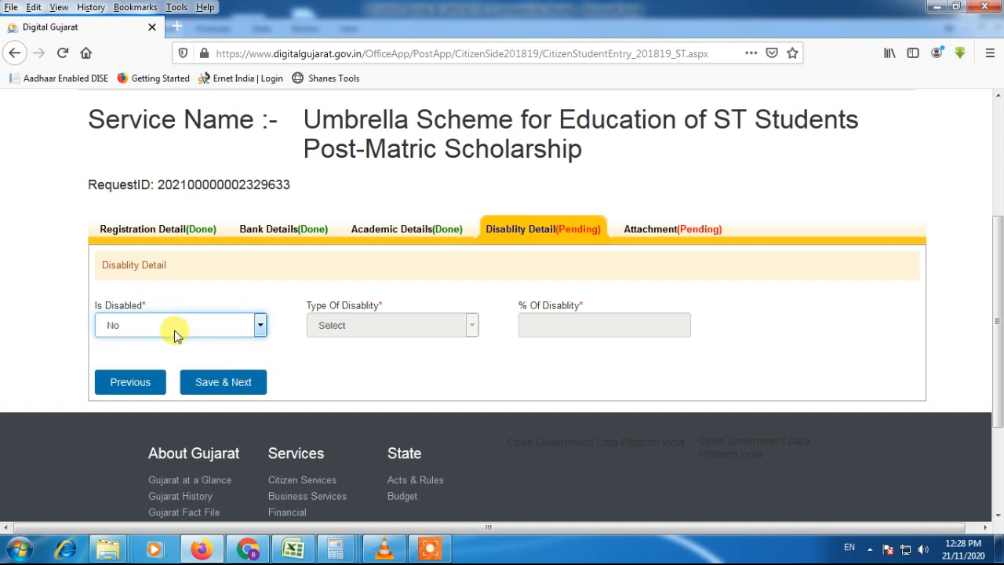
left_click(226, 383)
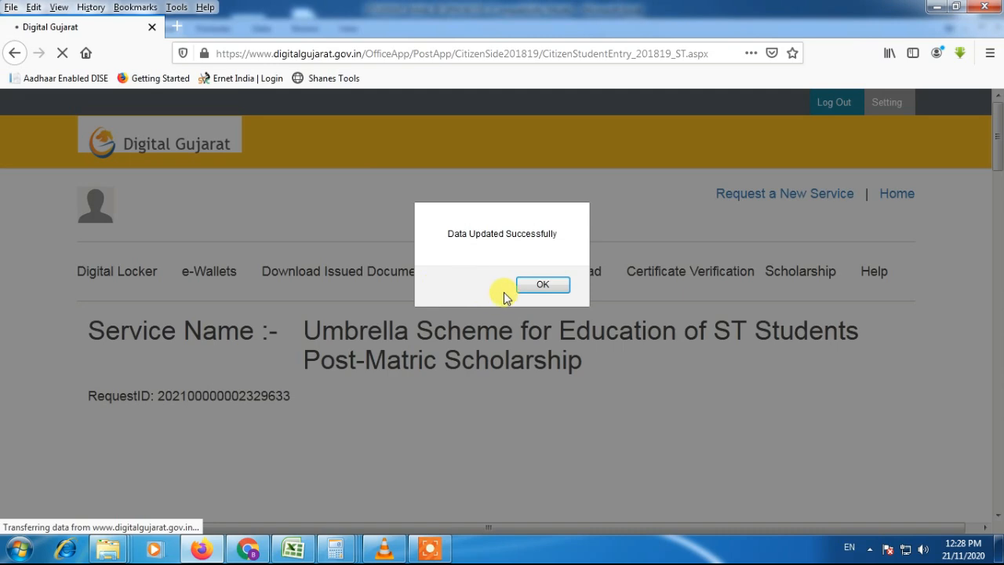
left_click(523, 285)
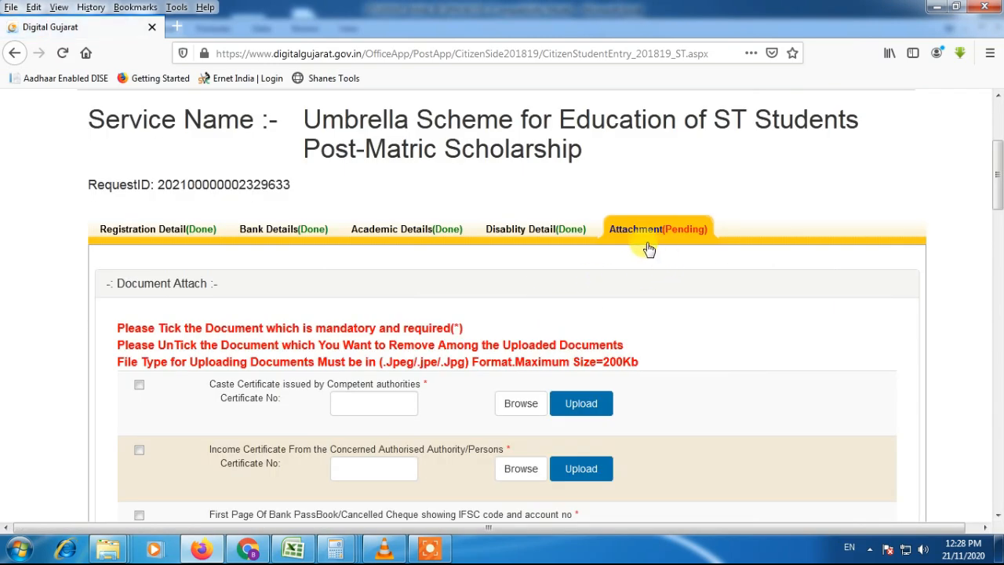
scroll(723, 263, "down", 1)
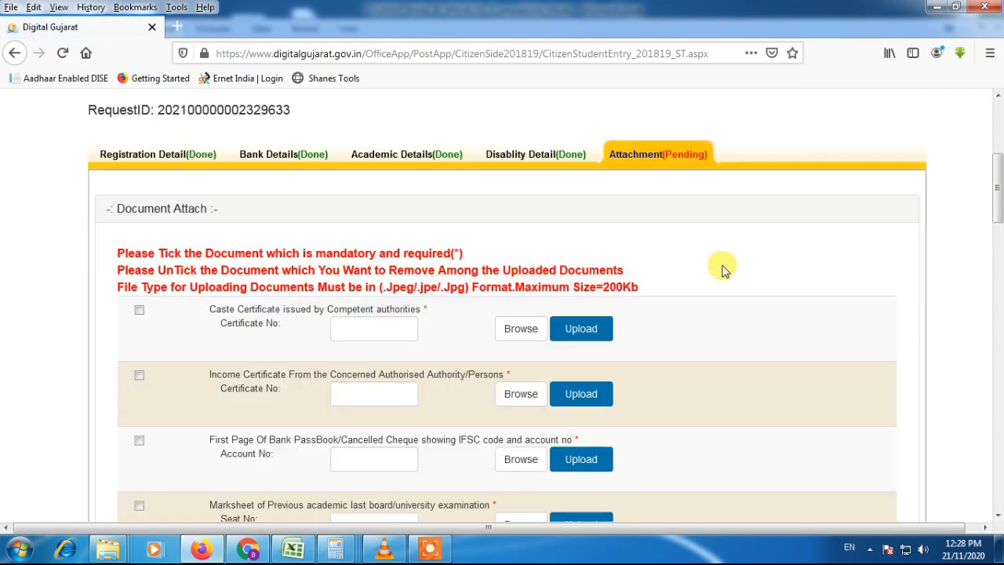
scroll(724, 269, "down", 1)
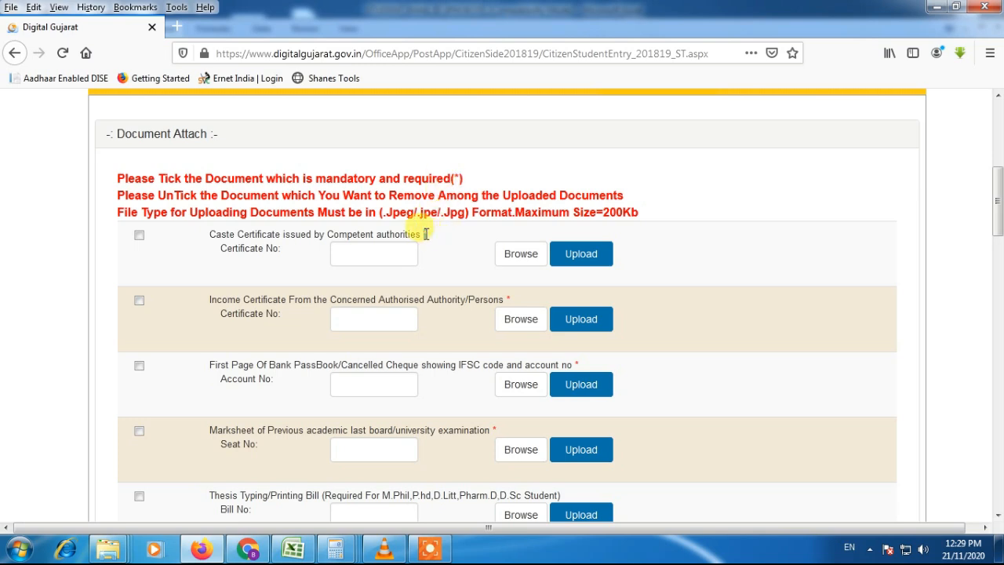
double_click(425, 234)
left_click(441, 242)
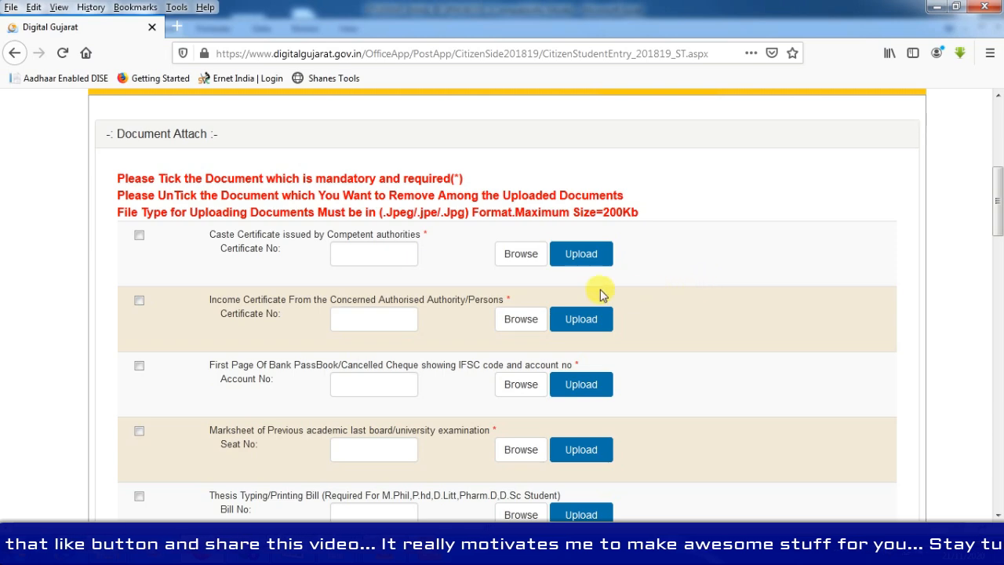
Attach file 1020 as the caste certificate, upload it, and acknowledge the success alert.
left_click(523, 258)
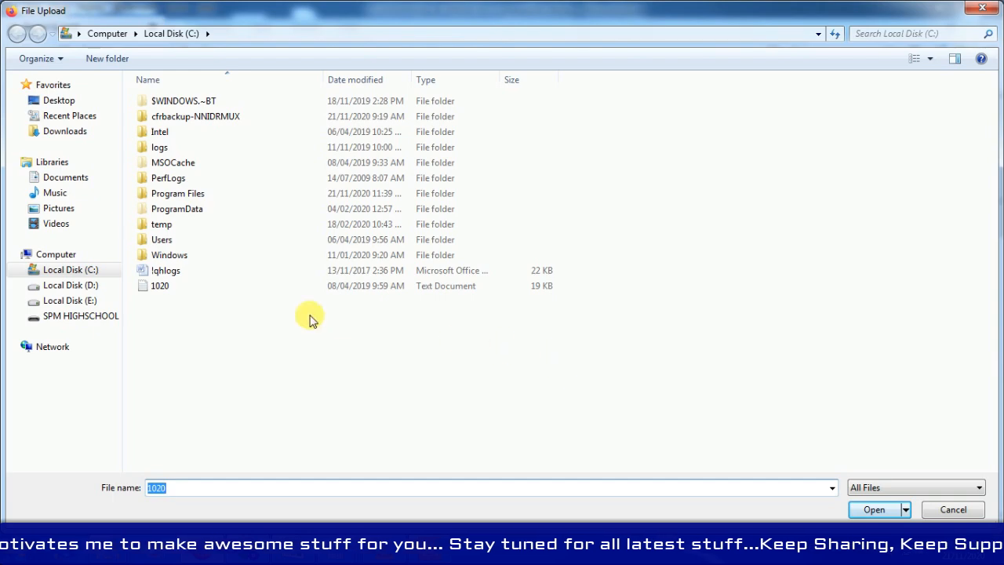
left_click(215, 288)
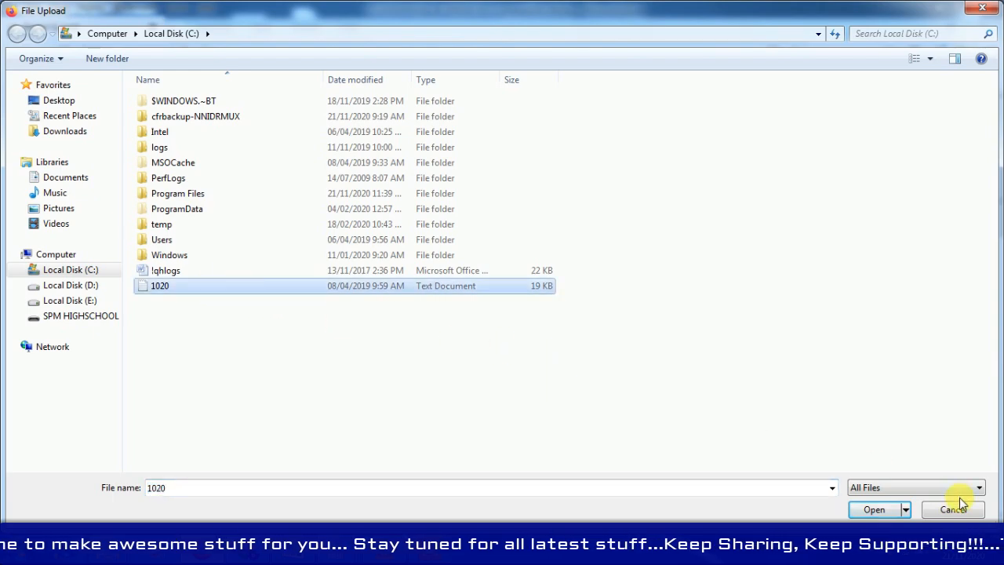
left_click(873, 510)
left_click(588, 255)
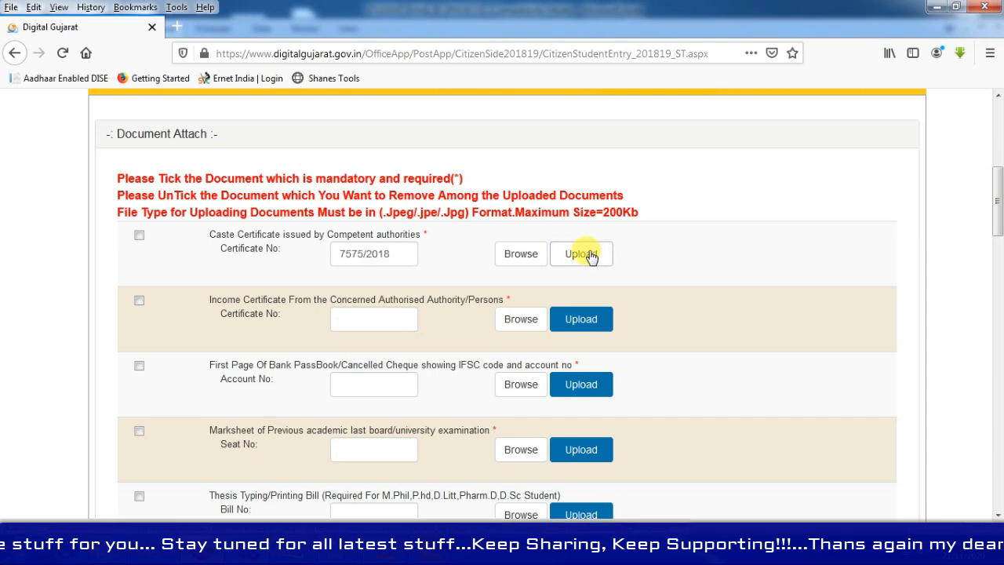
left_click(589, 259)
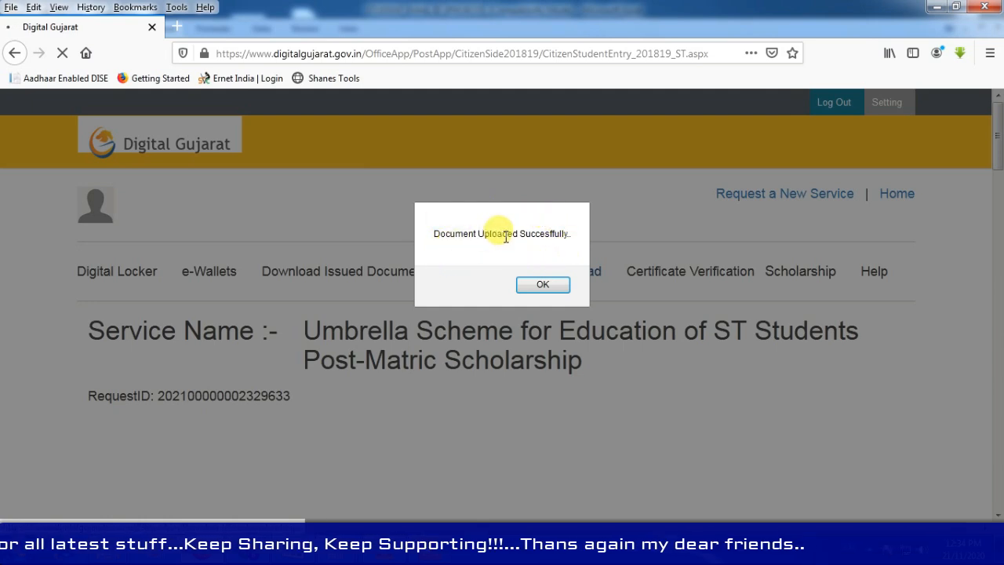
left_click(555, 285)
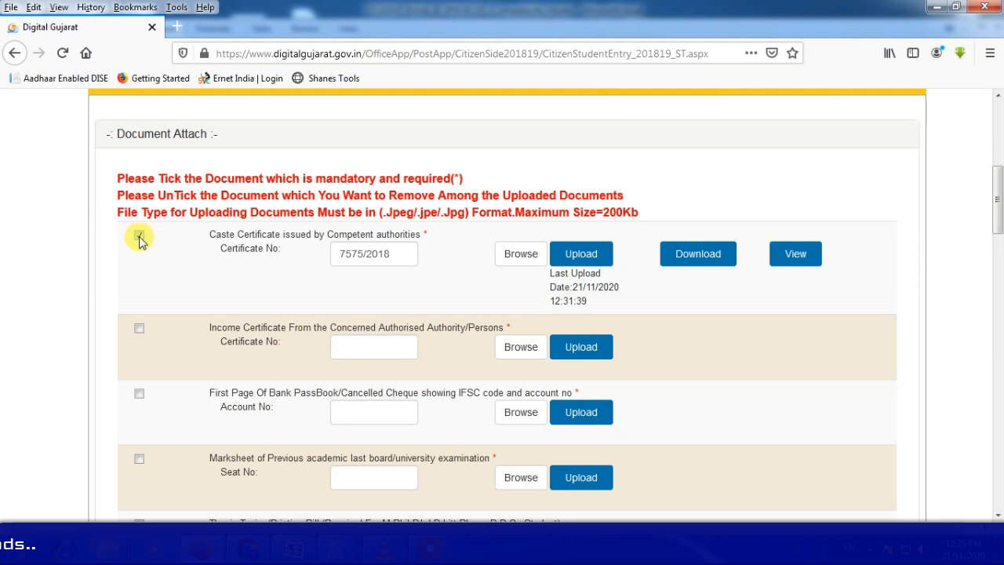
At the bottom of the form, tick the declaration and start Verify Mobile Number.
left_click_drag(998, 203, 999, 351)
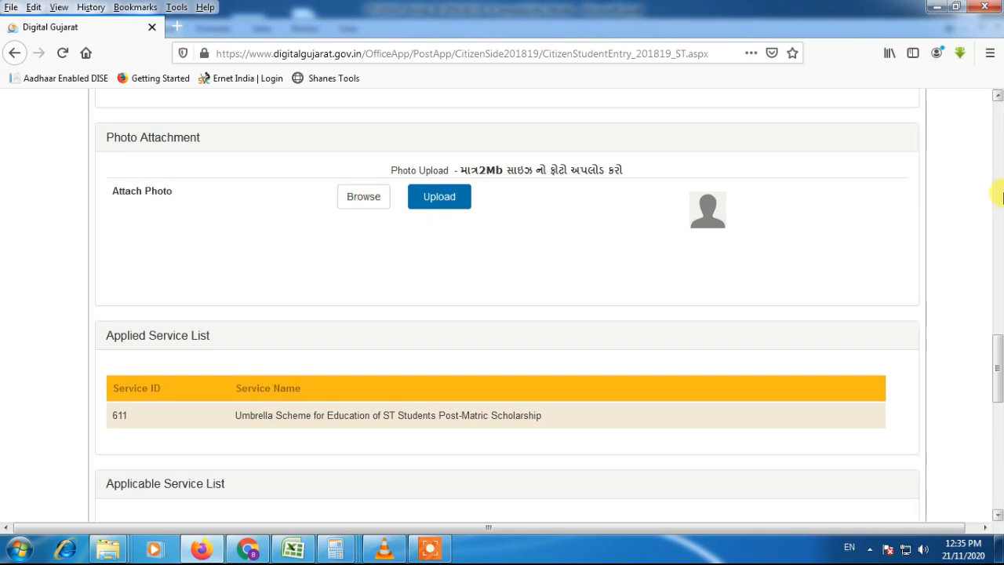
scroll(352, 271, "down", 10)
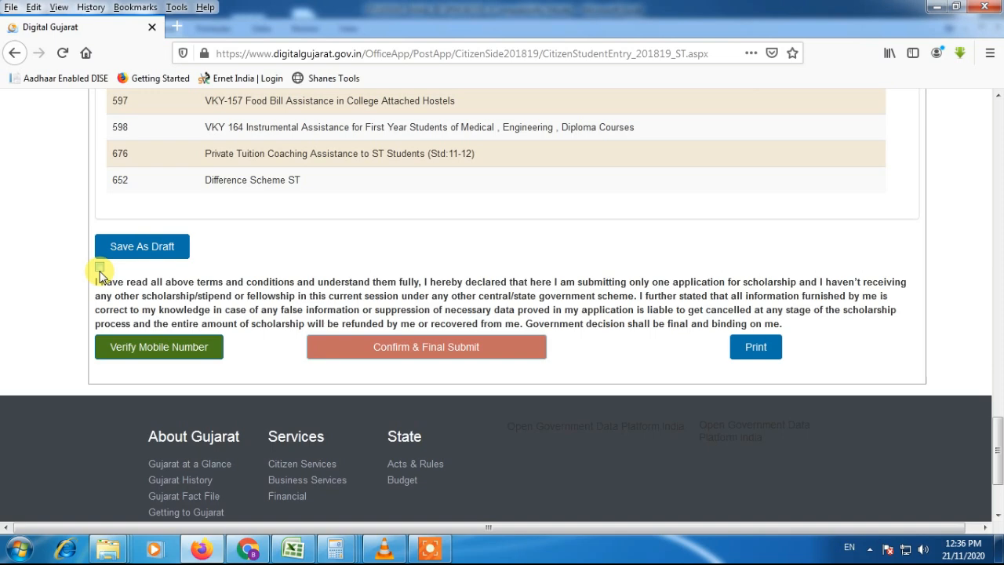
left_click(100, 269)
scroll(426, 206, "down", 2)
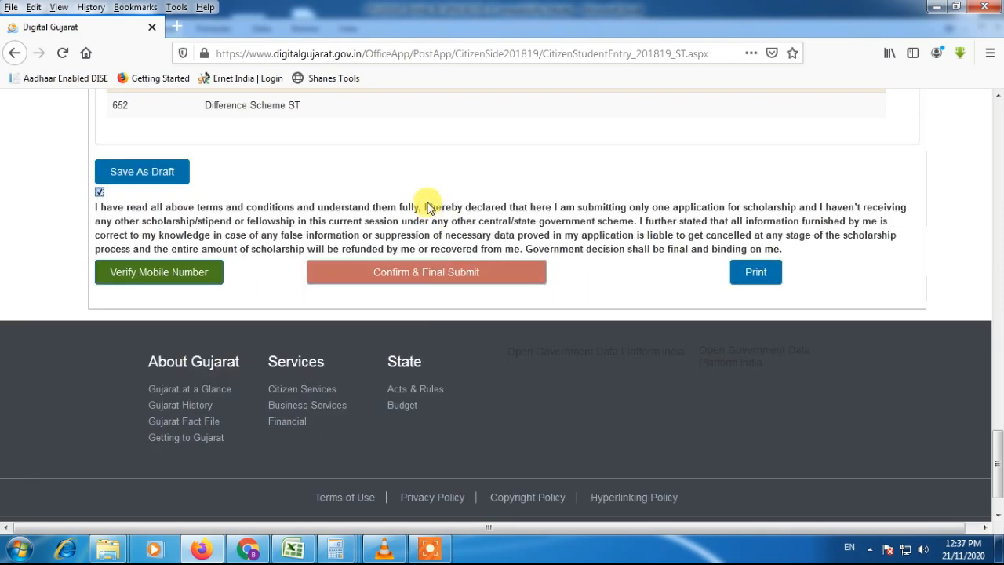
left_click(186, 289)
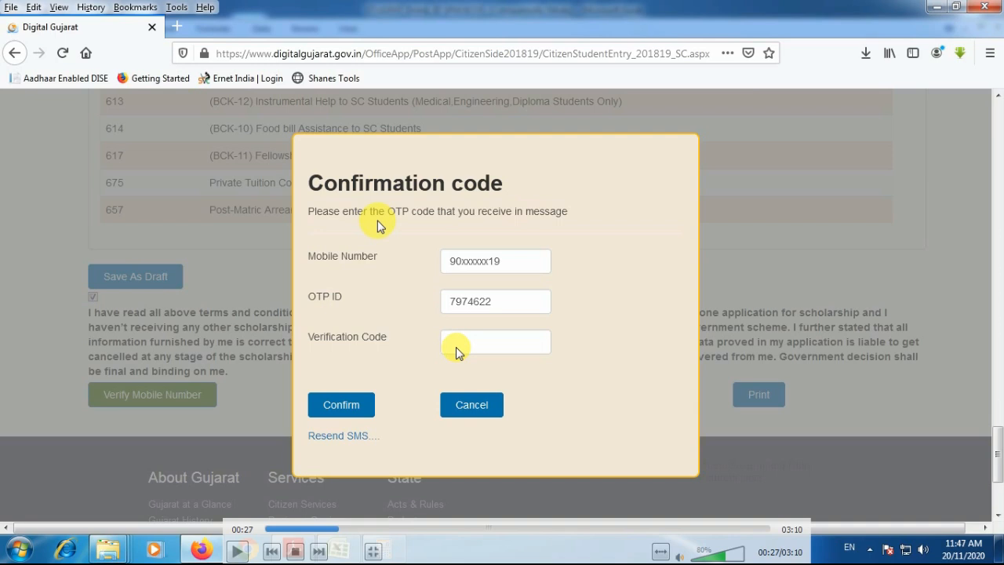
Enter the SMS verification code and confirm the mobile number.
left_click(456, 349)
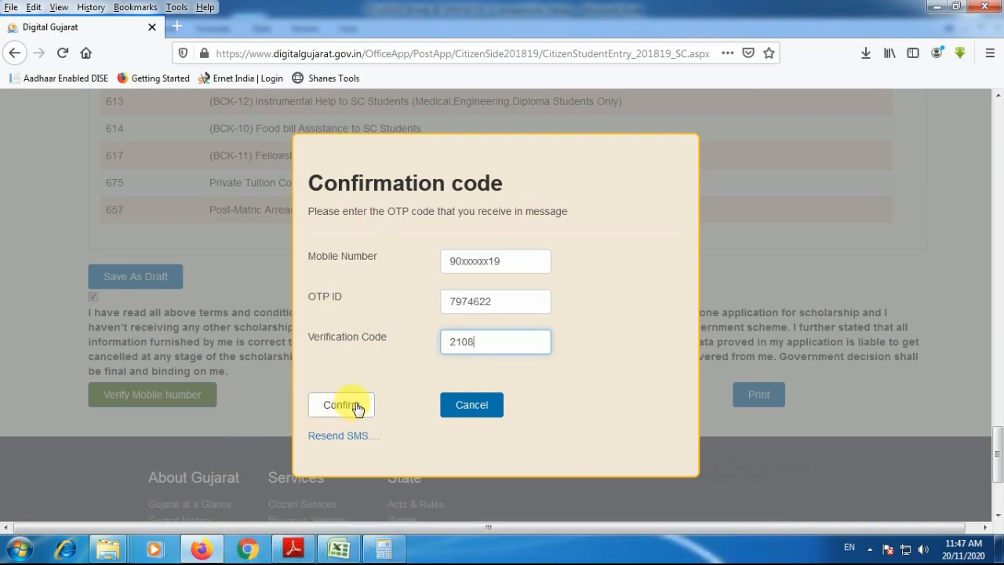
left_click(355, 406)
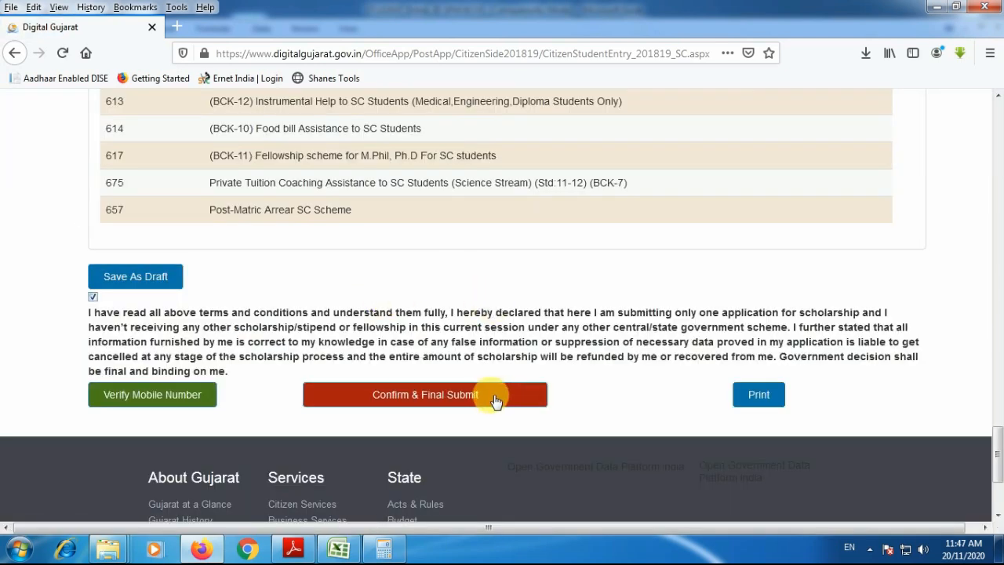
Confirm & Final Submit the application and dismiss the confirmation alerts.
left_click(484, 404)
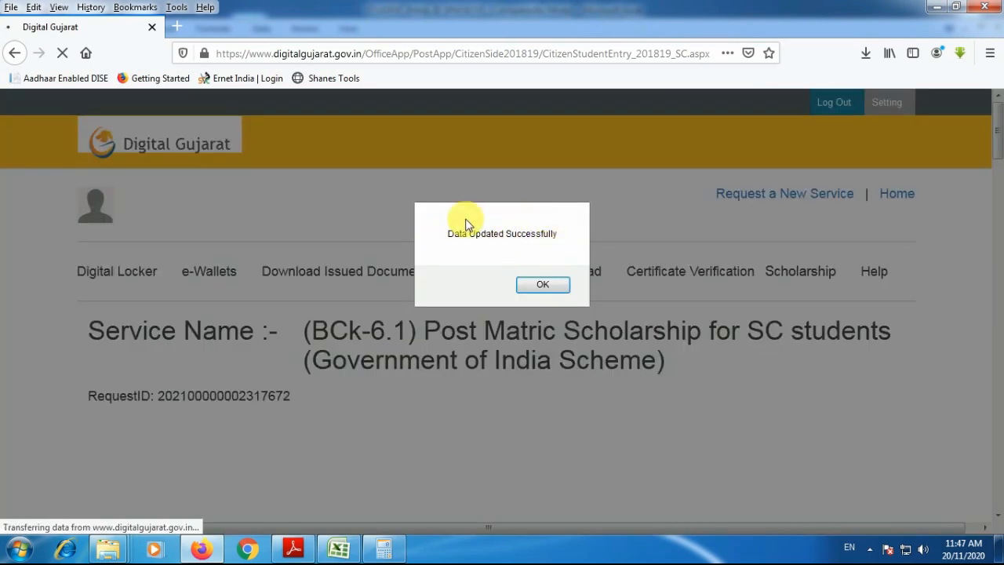
left_click(543, 285)
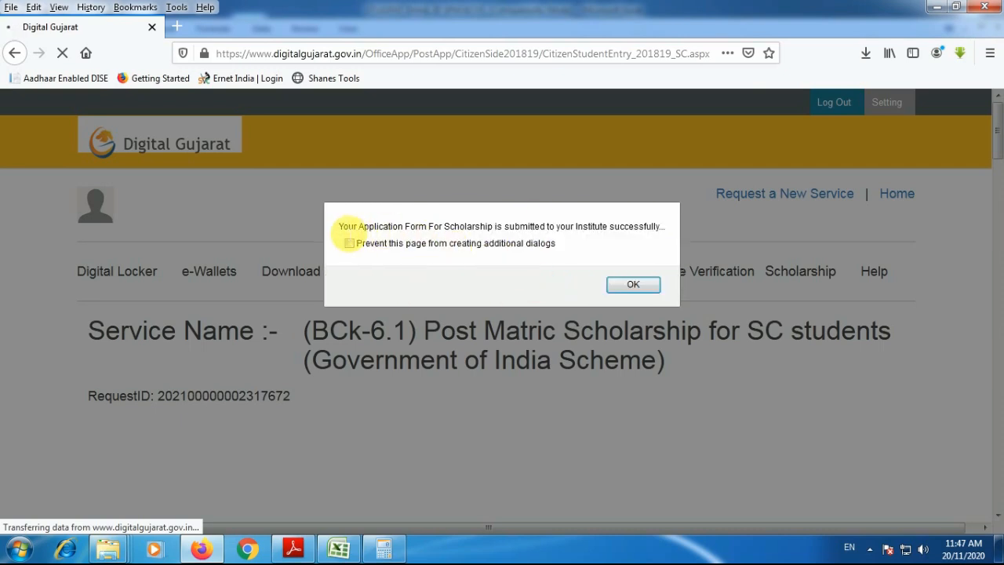
left_click_drag(339, 227, 624, 235)
left_click(239, 552)
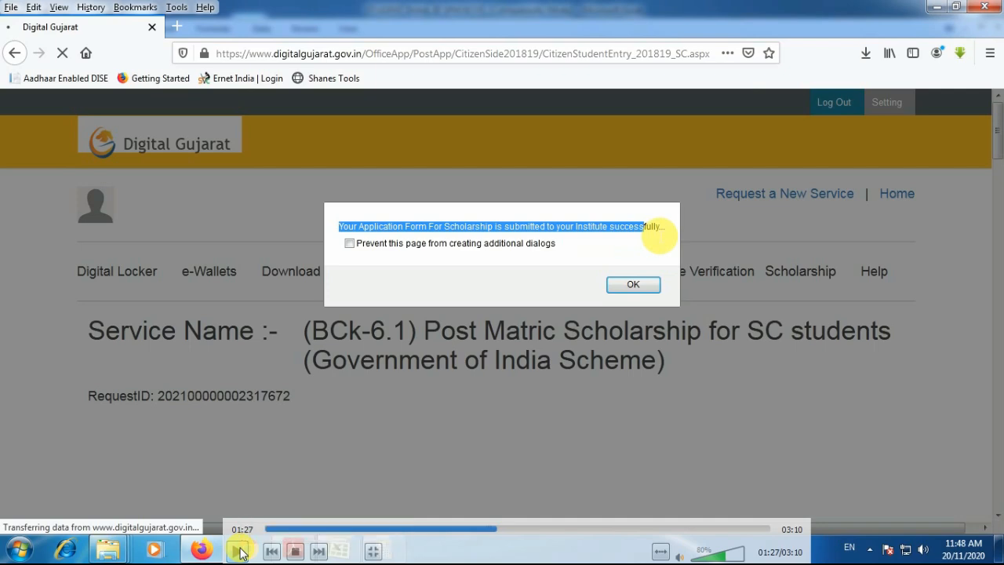
left_click(239, 552)
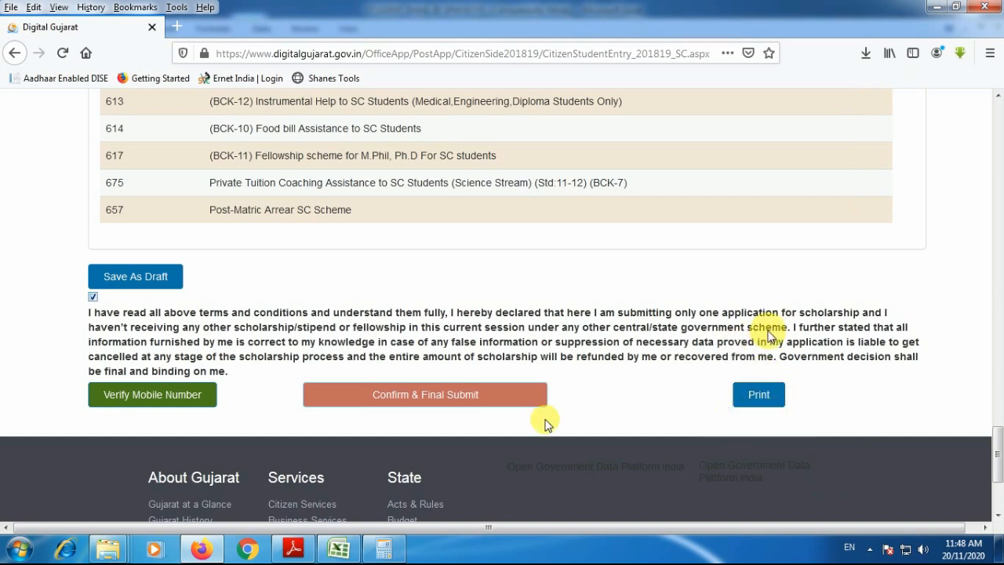
Print the submitted application to open it as a 3-page PDF in Firefox.
left_click(773, 394)
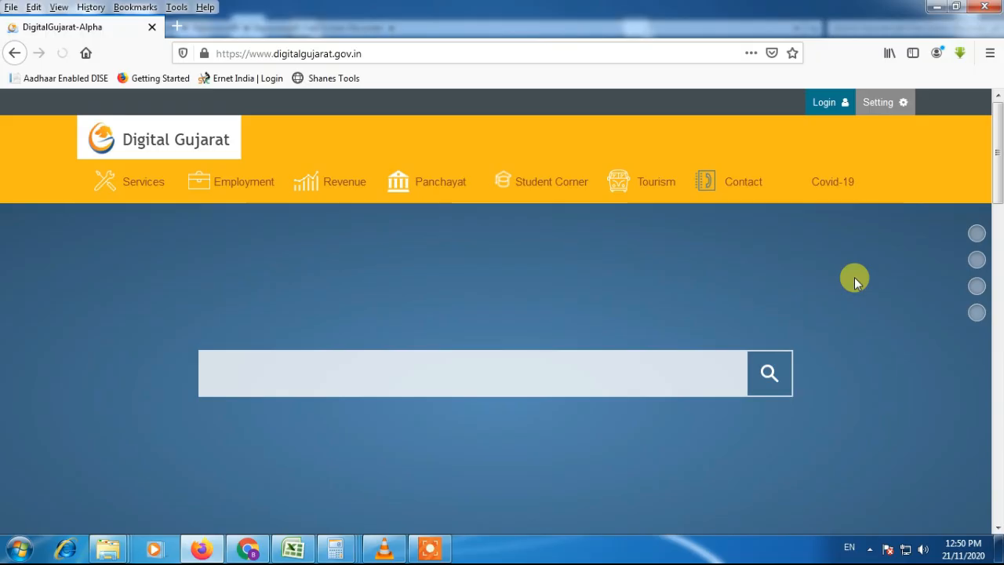
Enter 'Mahatma Mandir' as a search term on the Digital Gujarat home page.
type("Maha")
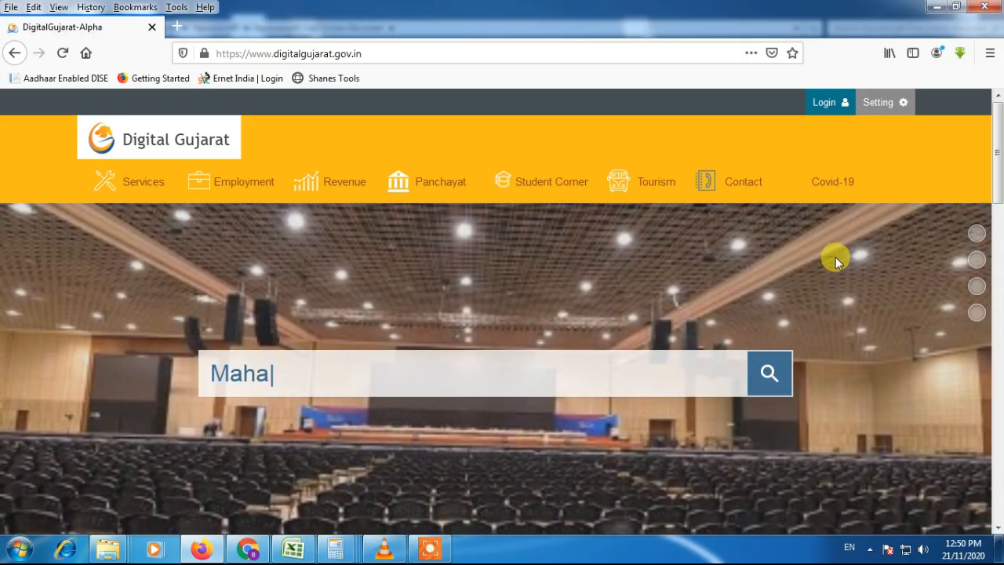
type("tma Mandir")
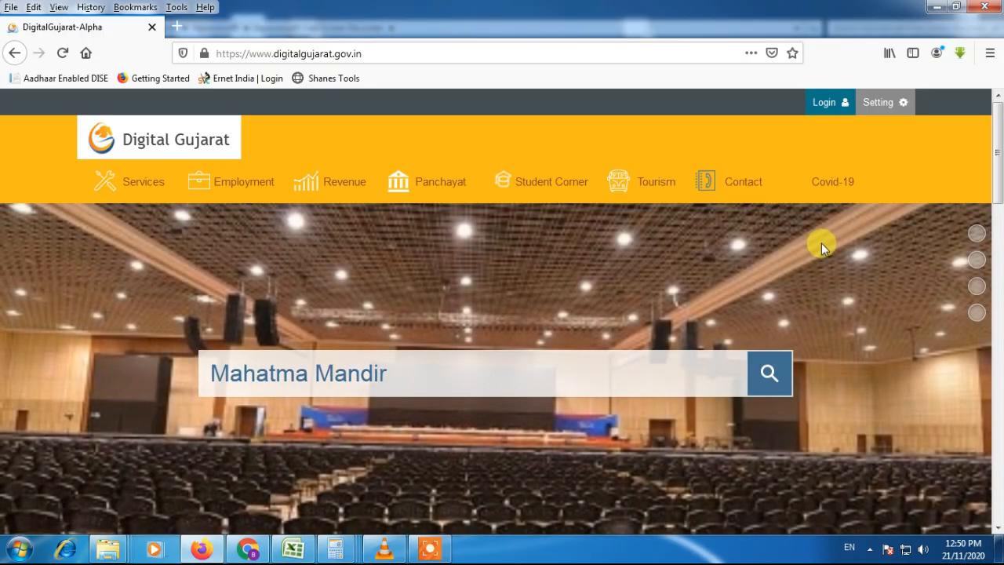